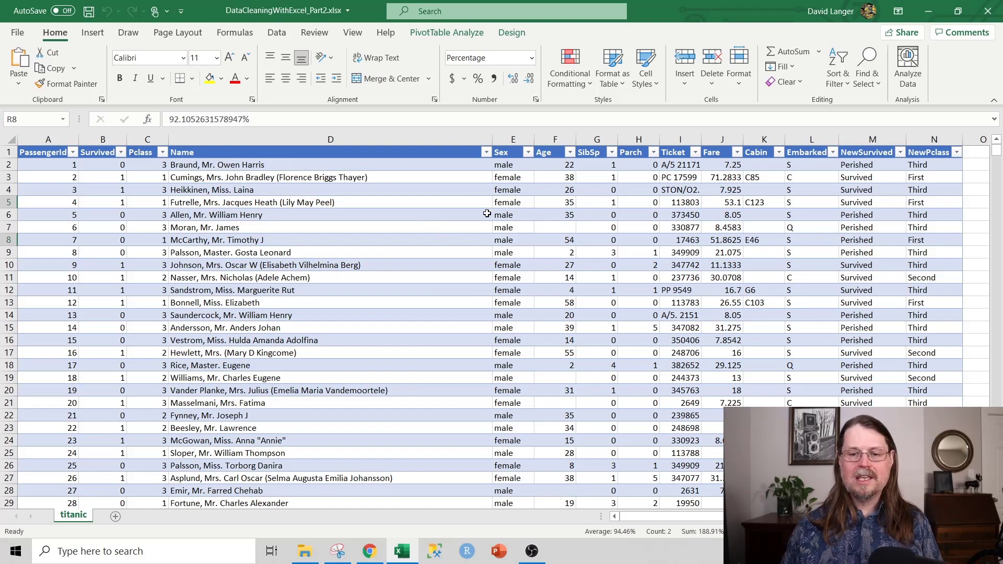
Step: Examine the NewSurvived, NewPclass and Name columns, plus the first passenger's name, class, survival, sex, age and fare
left_click_drag(882, 149, 929, 141)
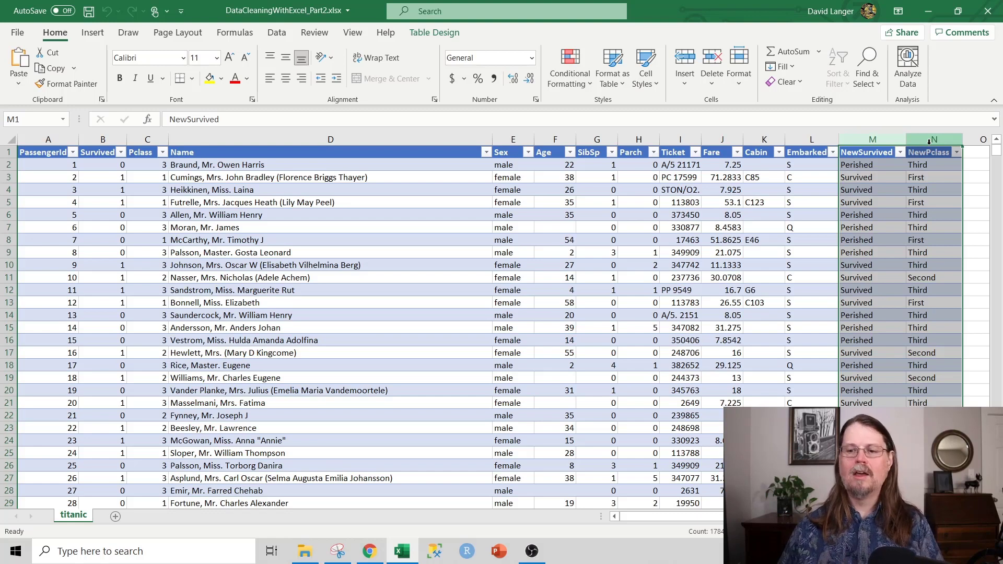
left_click(424, 134)
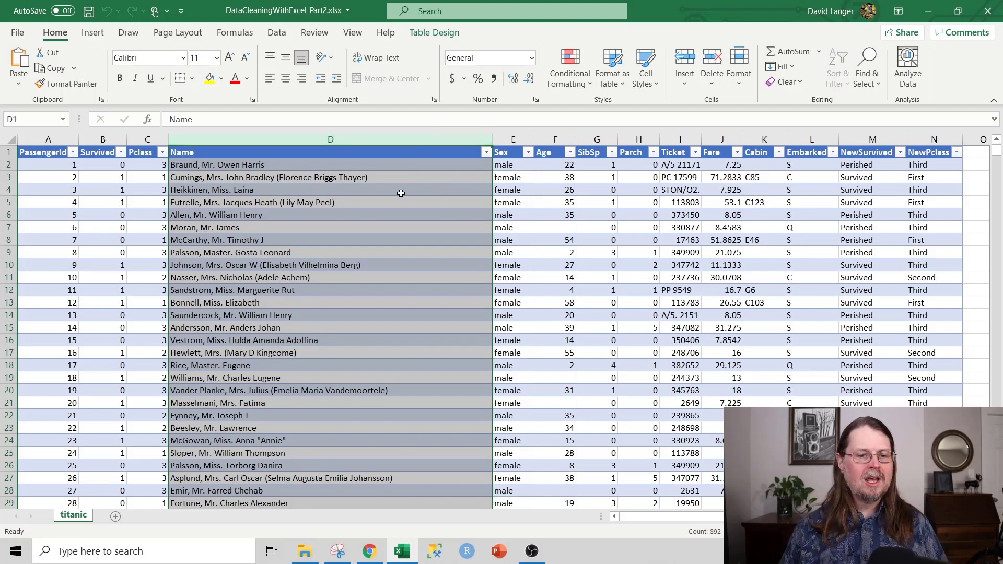
left_click(226, 175)
left_click(209, 167)
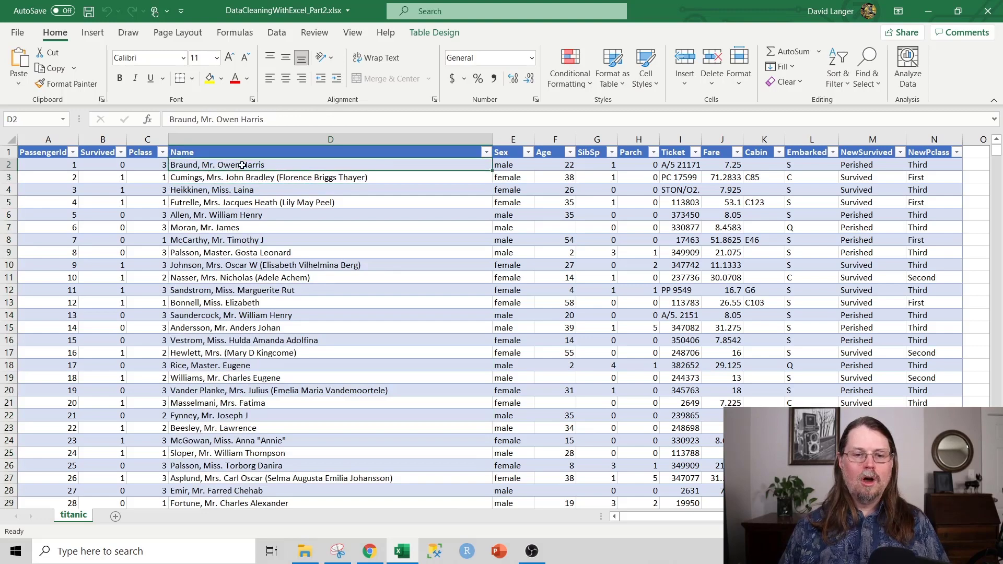
left_click(149, 166)
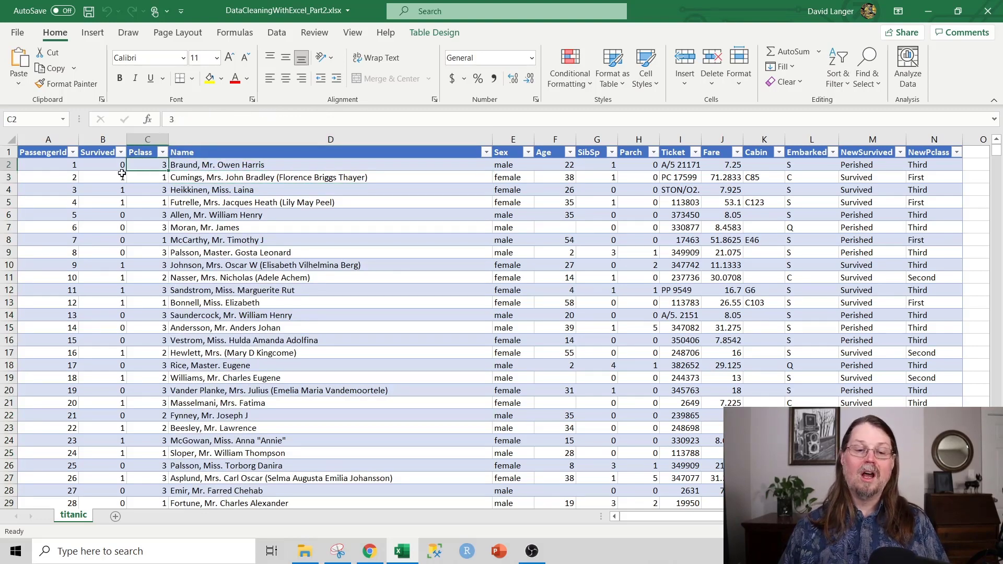
left_click(104, 169)
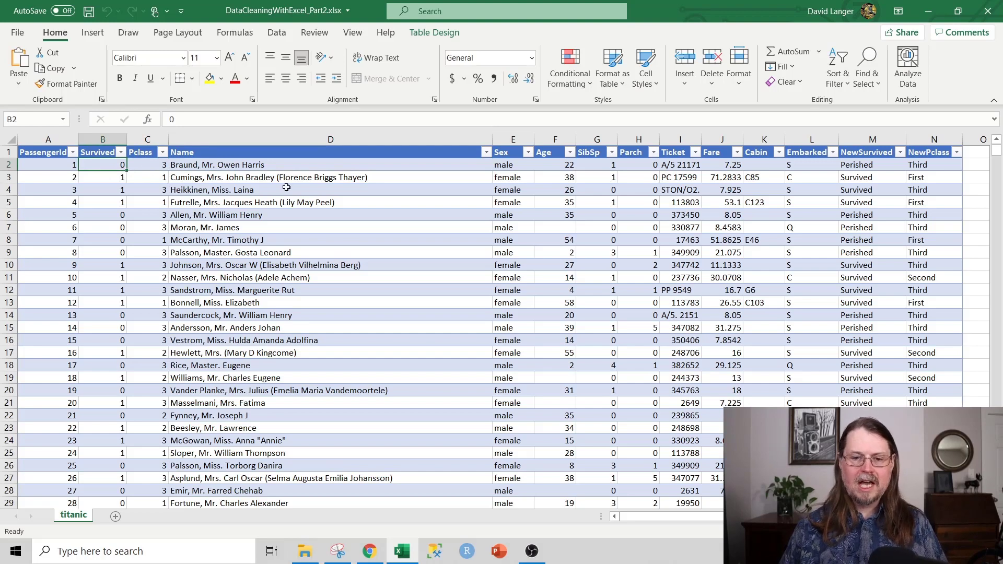
left_click(504, 170)
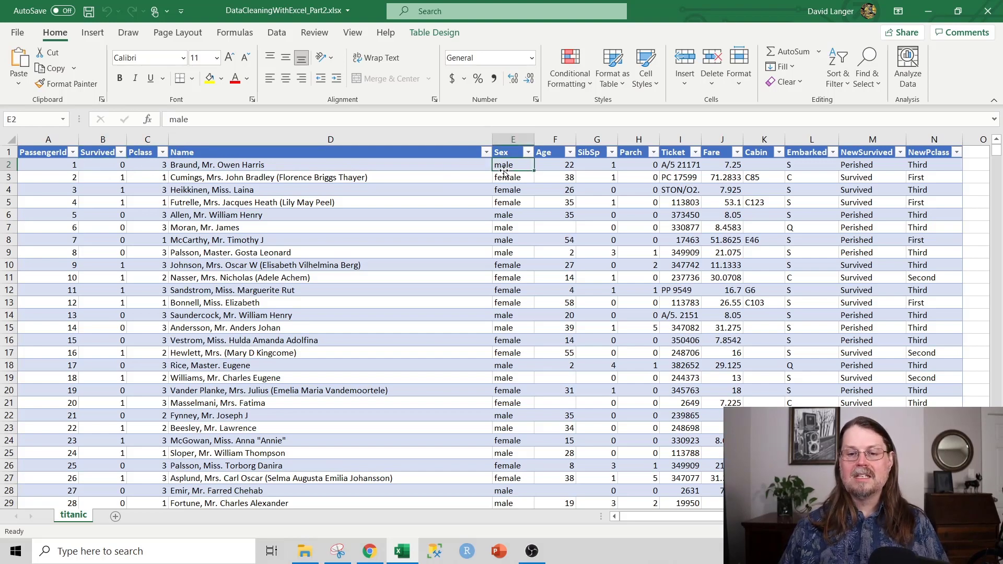
left_click(548, 165)
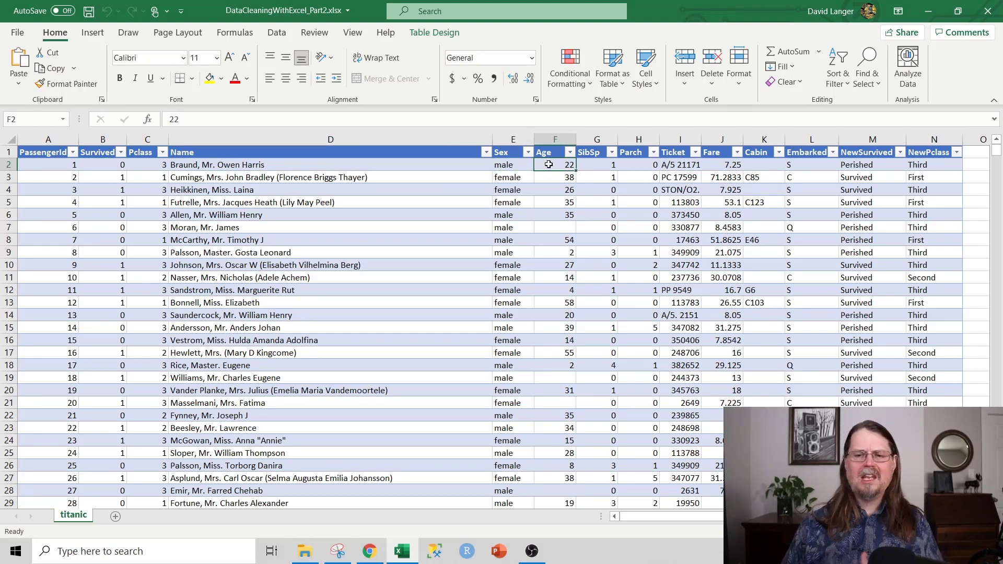
left_click(739, 164)
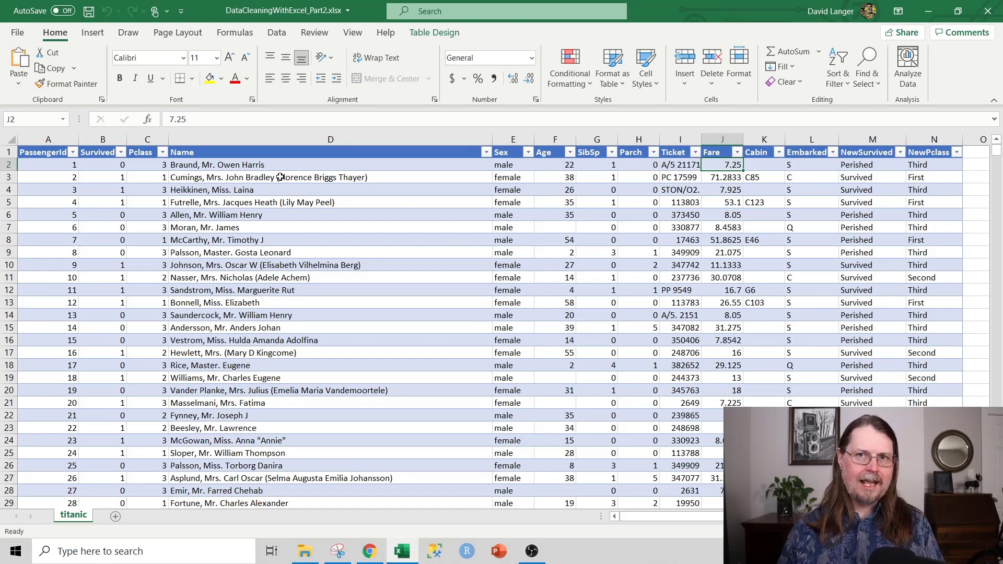
Step: Examine the titles embedded in the Name column in rows 2, 3, 9 and 4, comparing row 9 with its sex and age
left_click(207, 164)
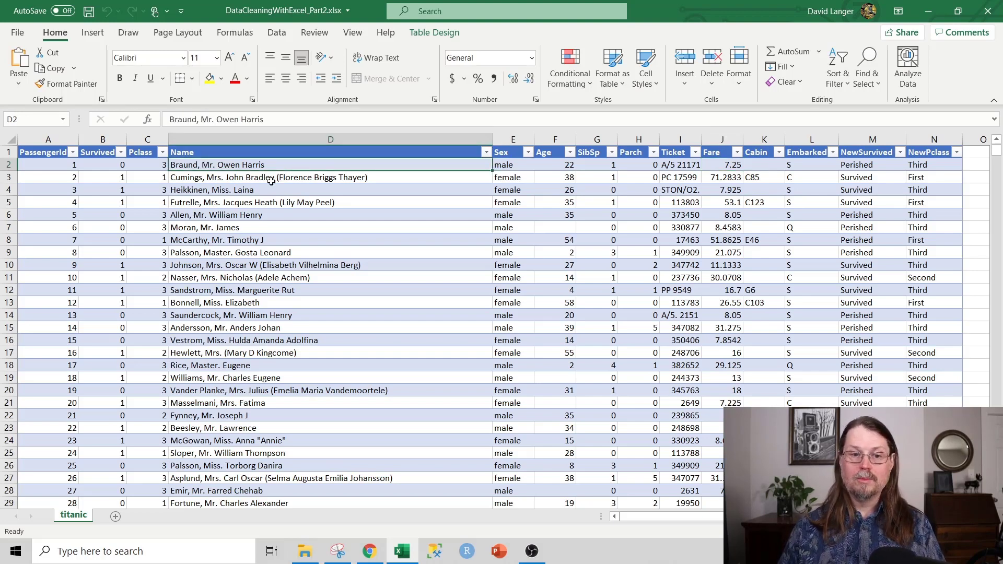
left_click(246, 181)
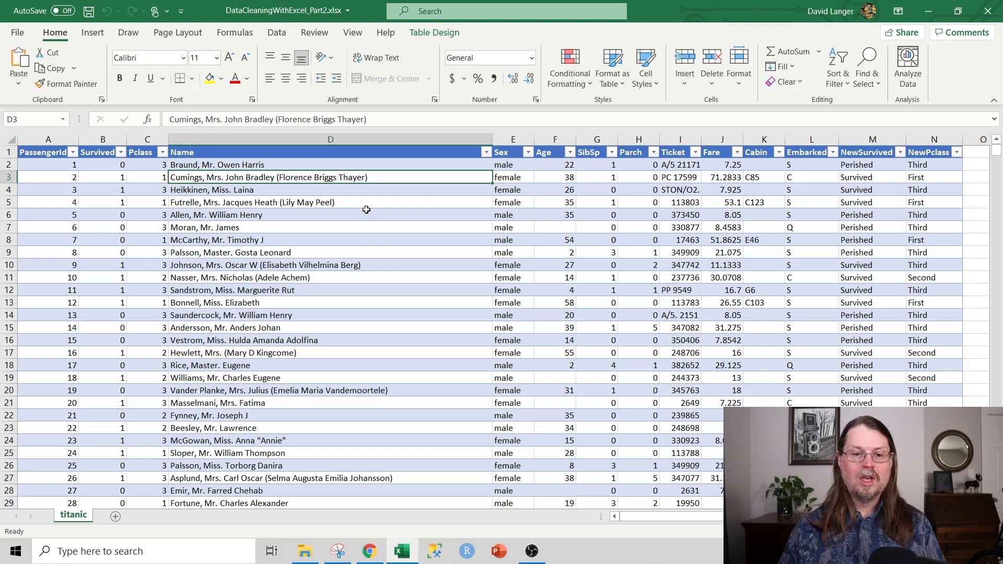
left_click(251, 252)
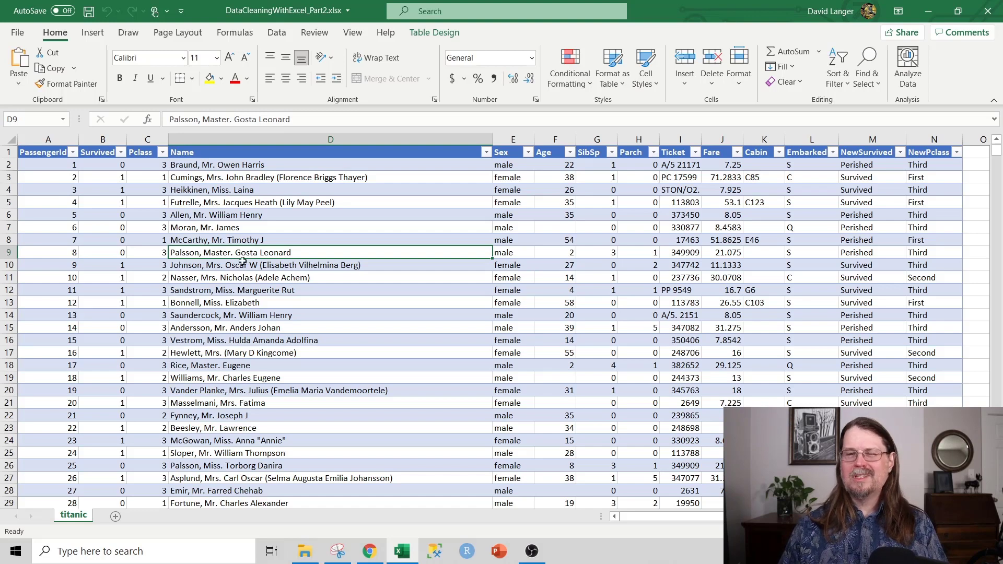
left_click_drag(549, 255, 504, 255)
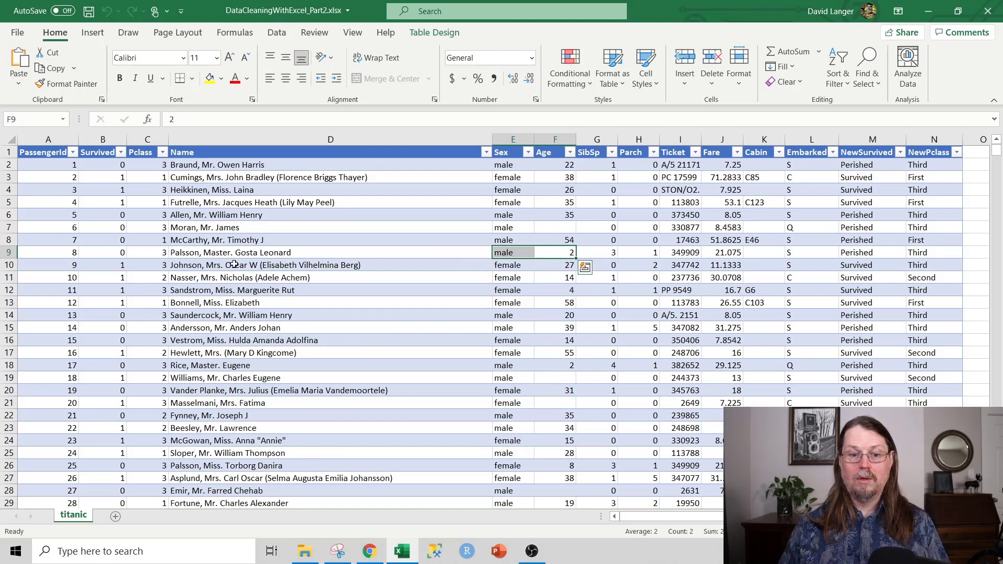
left_click(211, 253)
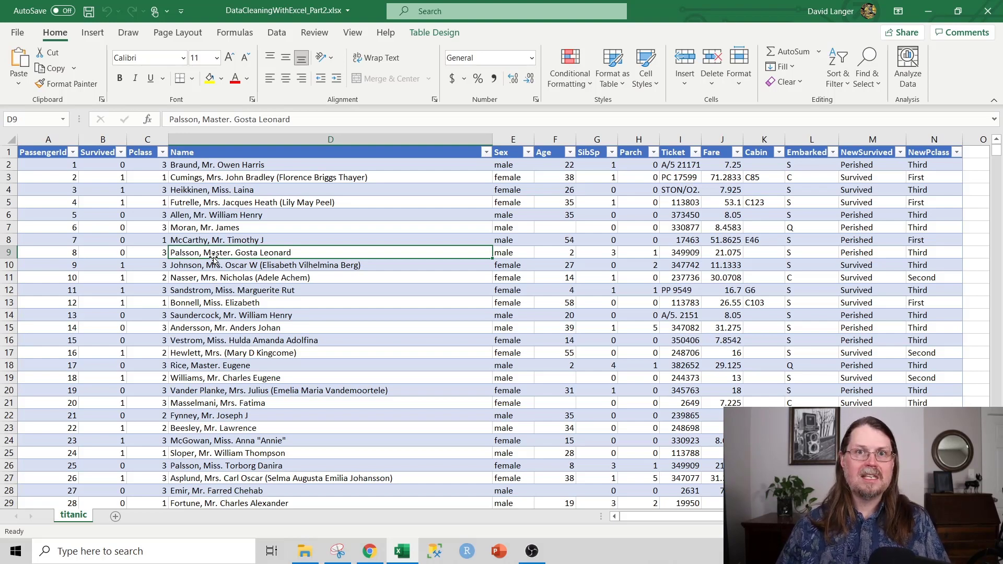
left_click(259, 191)
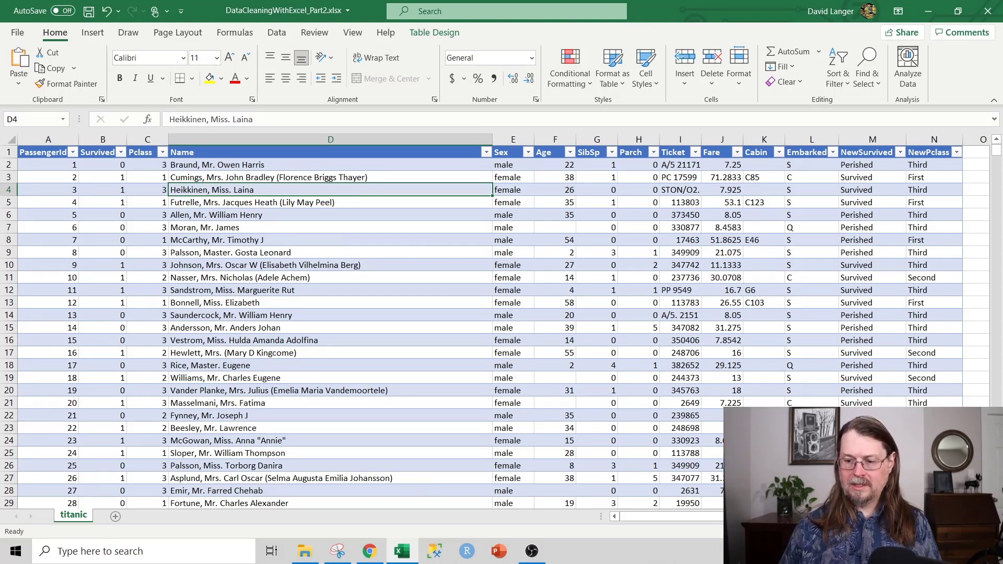
Step: Add a new table column headed Title in cell O1, directly after NewPclass
scroll(837, 157, "right", 3)
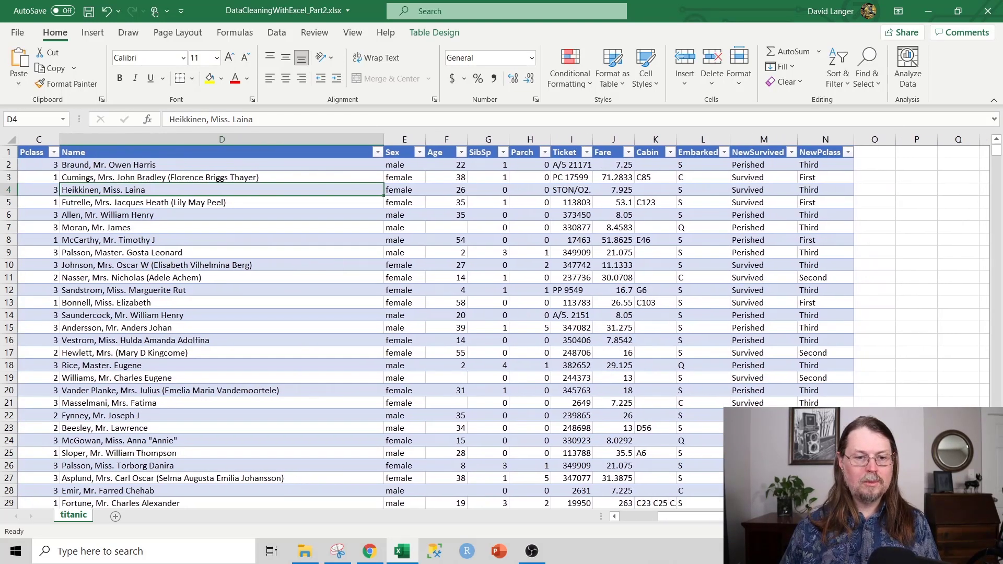
left_click(836, 150)
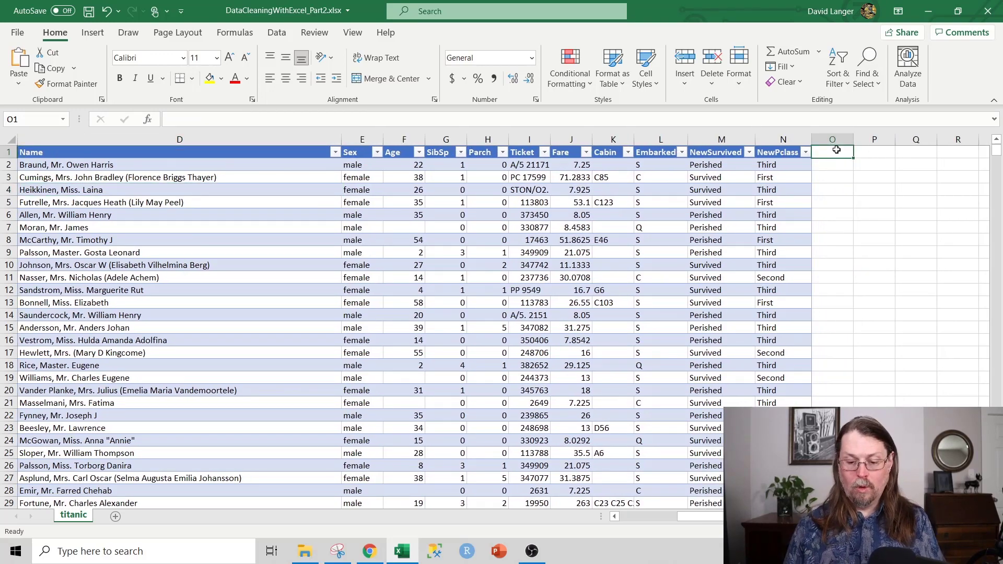
type("Title")
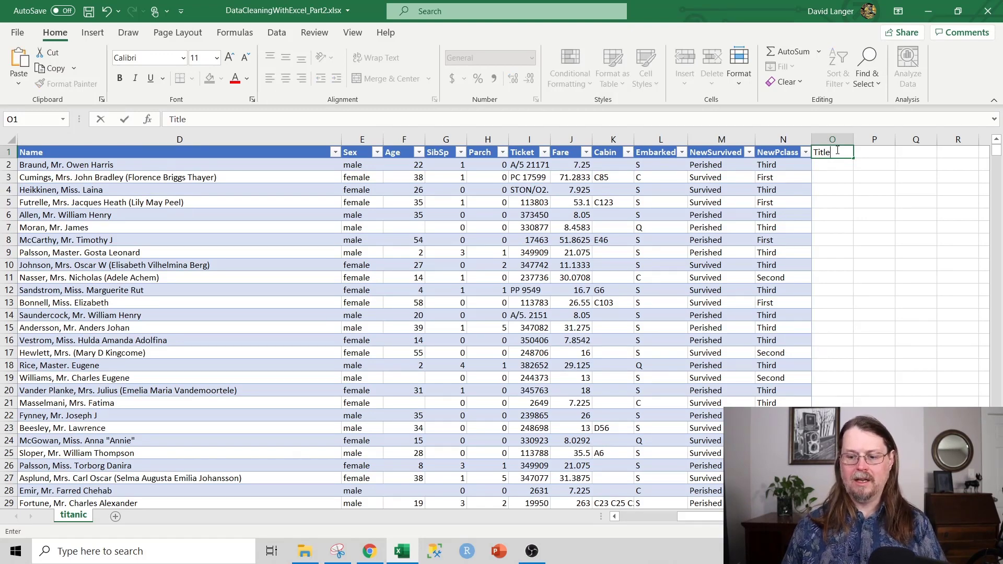
key("Return")
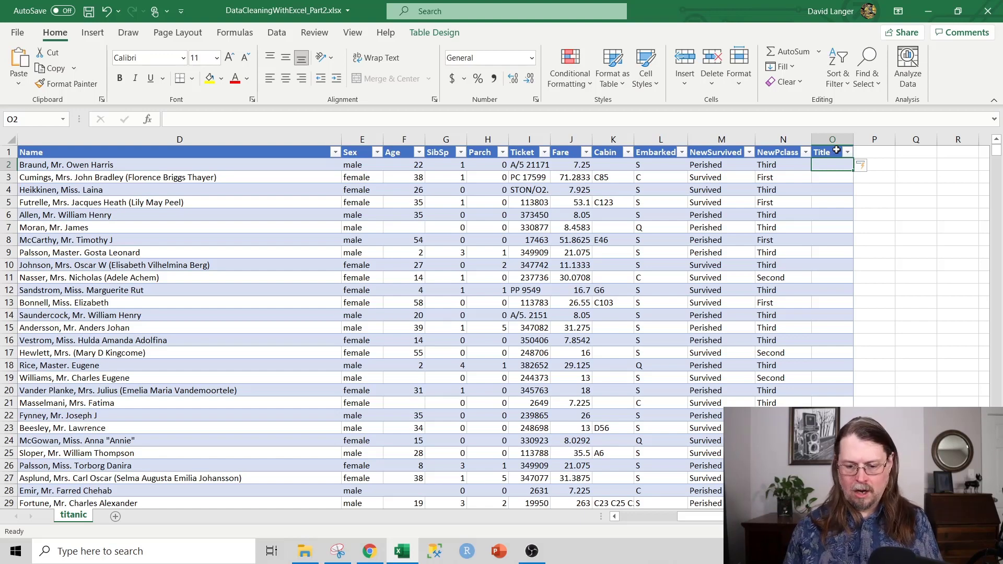
Step: Enter the example titles Mr, Mrs, Miss, Mrs, Mr and Mr in cells O2 to O7 of the Title column
type("Mr")
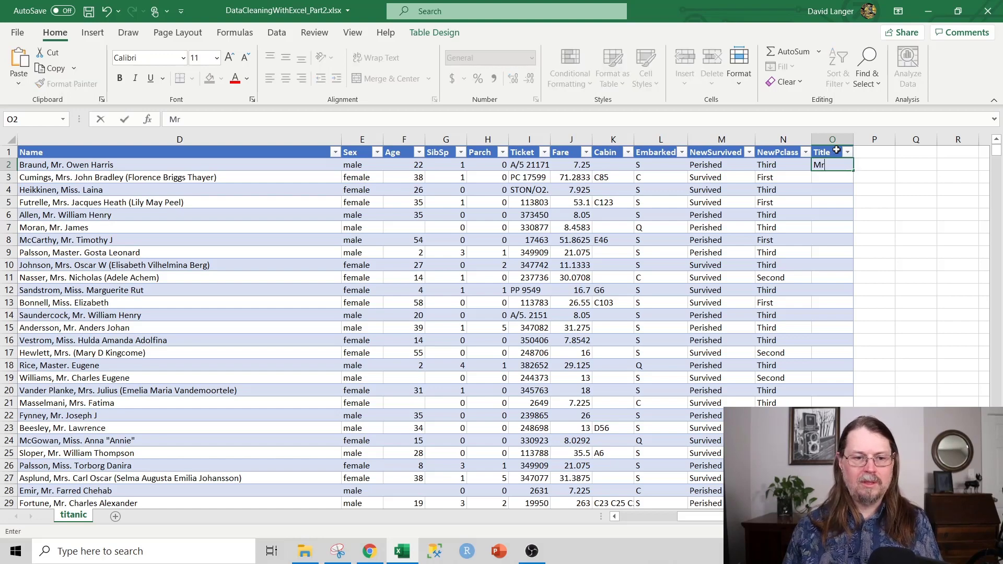
key("Return")
type("Mr")
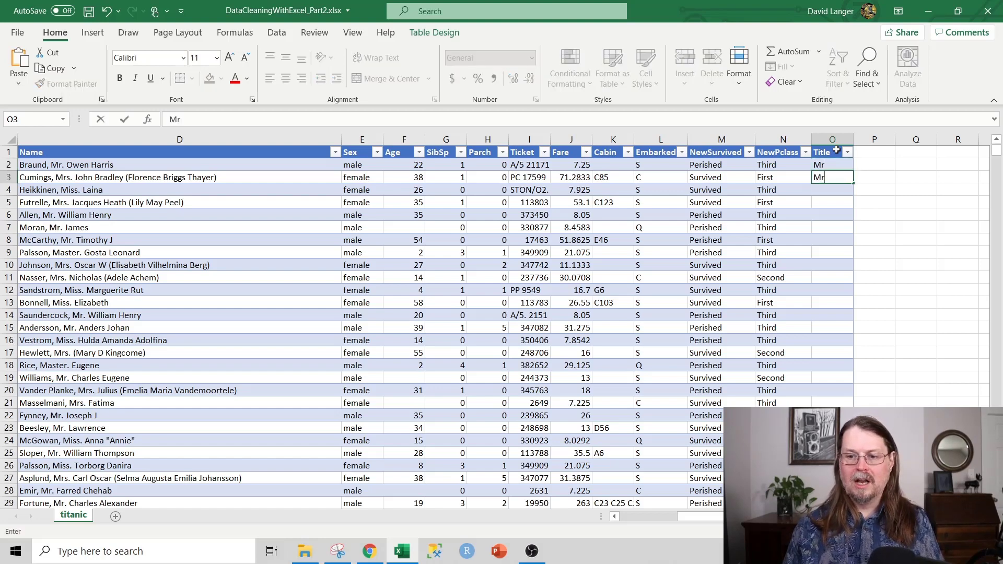
type("s")
key("Return")
type("Miss")
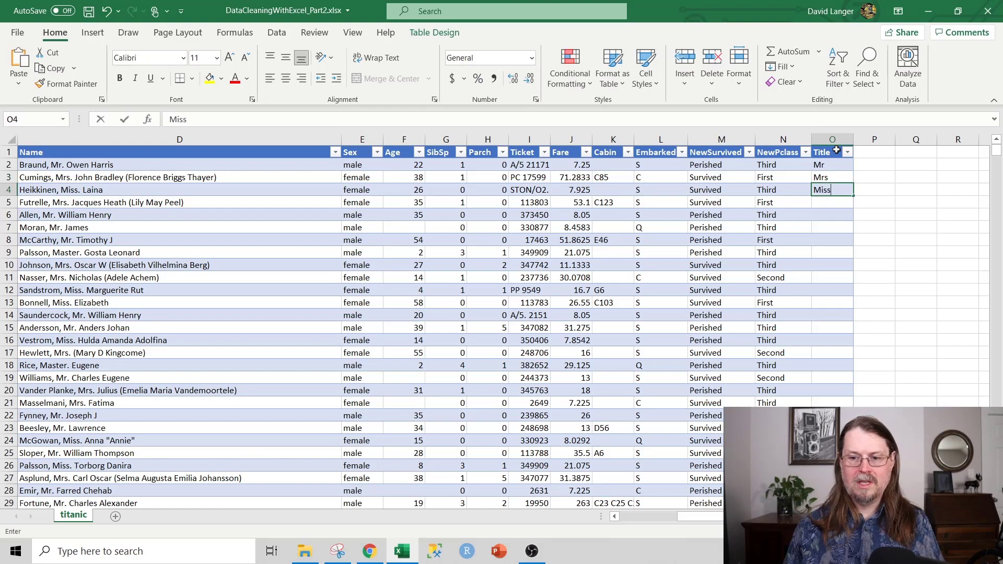
key("Return")
type("Mrs")
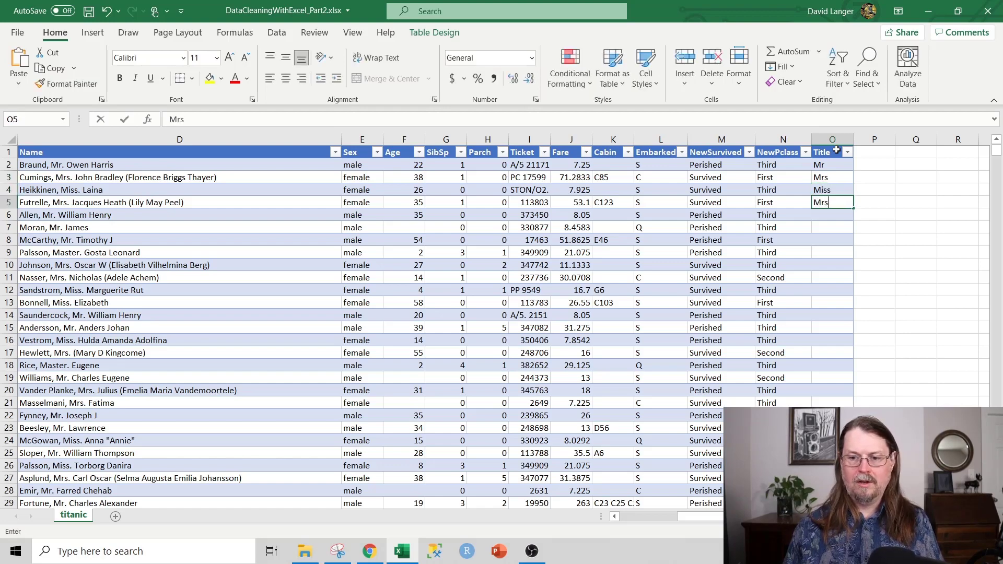
key("Return")
type("Mr")
key("Return")
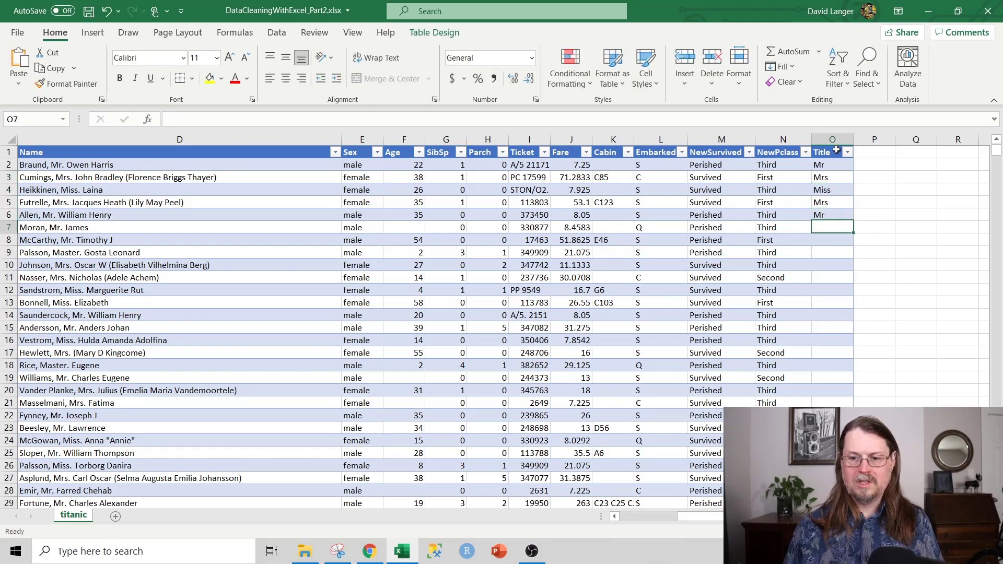
type("Mr")
key("Return")
Step: Leaving O8 and O13 blank, enter Master in O9, Mrs in O10 and O11, Miss in O12 and Mr in O14
key("Return")
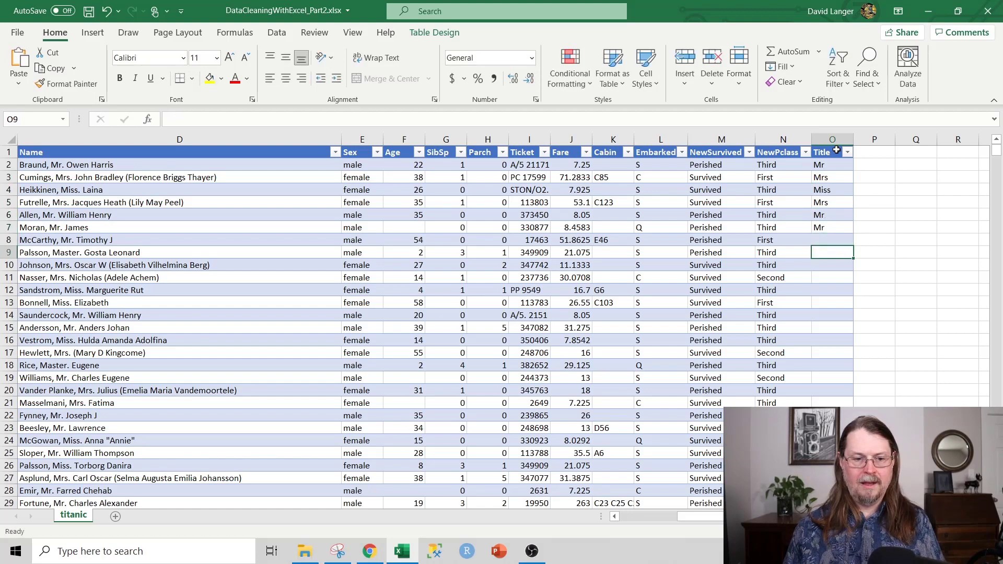
type("Master")
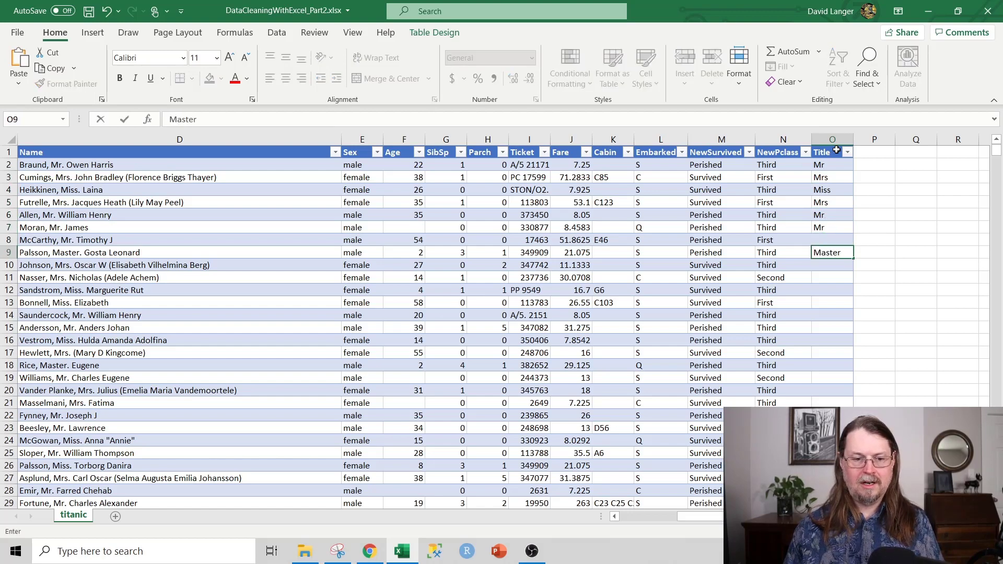
key("Return")
type("Mrs")
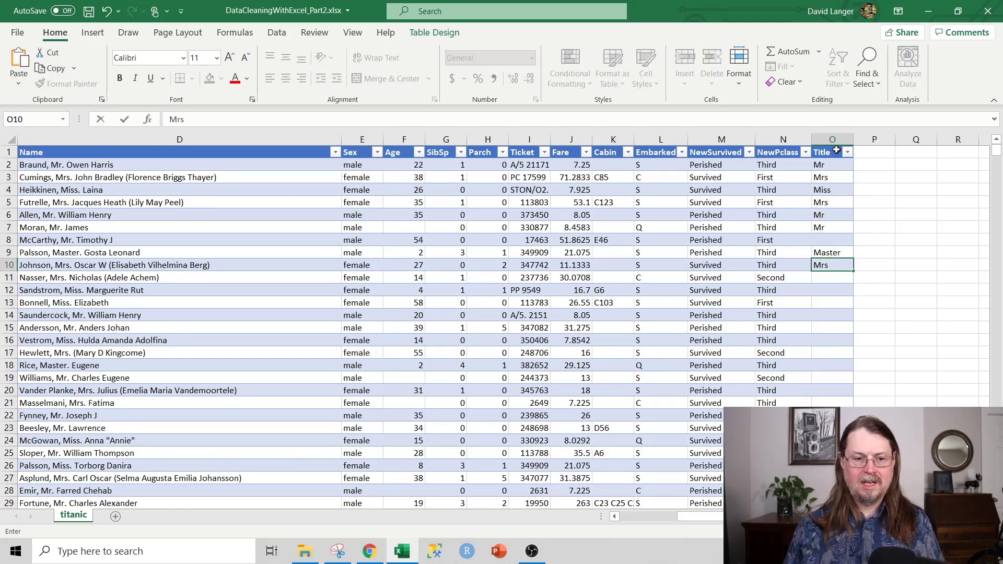
key("Return")
type("Mrs")
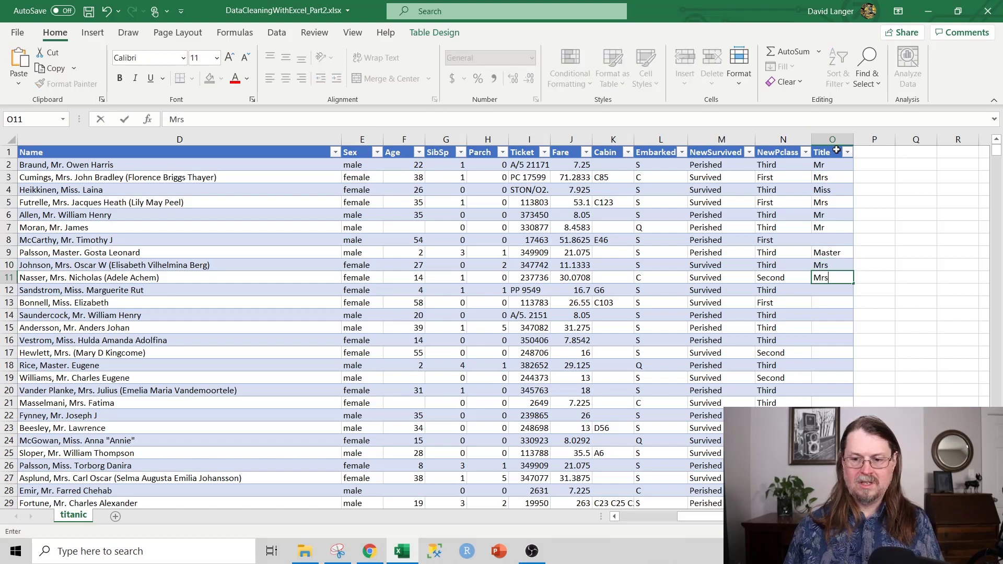
key("Return")
type("Miss")
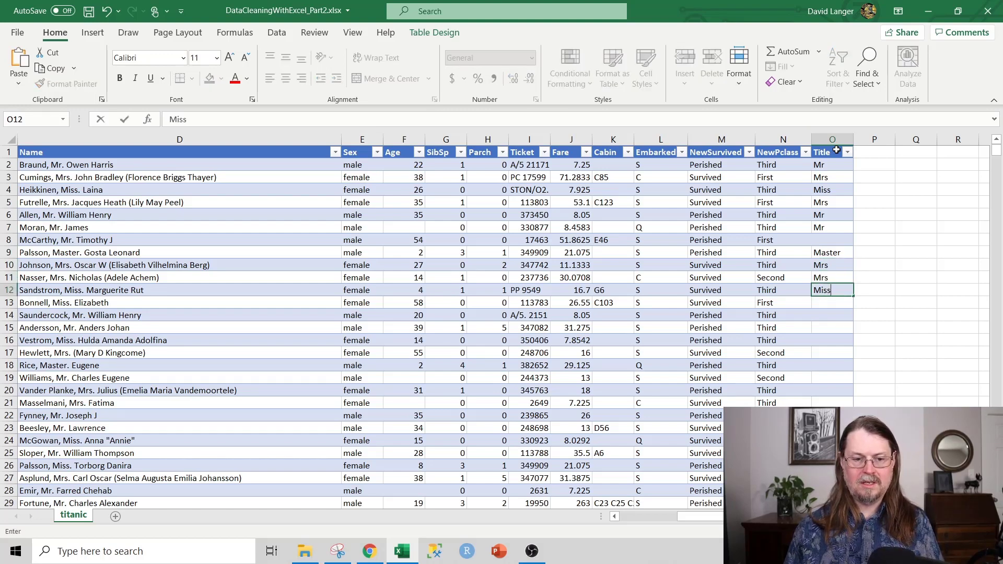
key("Return")
key("Return")
type("Mr")
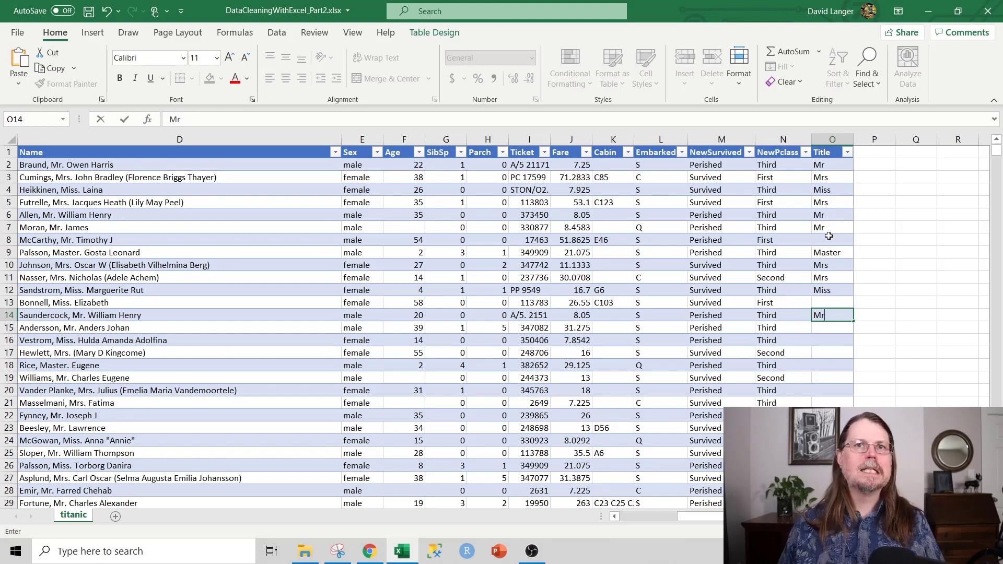
Step: Flash Fill the blank cells of the Title column from the entered examples, starting from cell O16, and review the filled rows
left_click(833, 338)
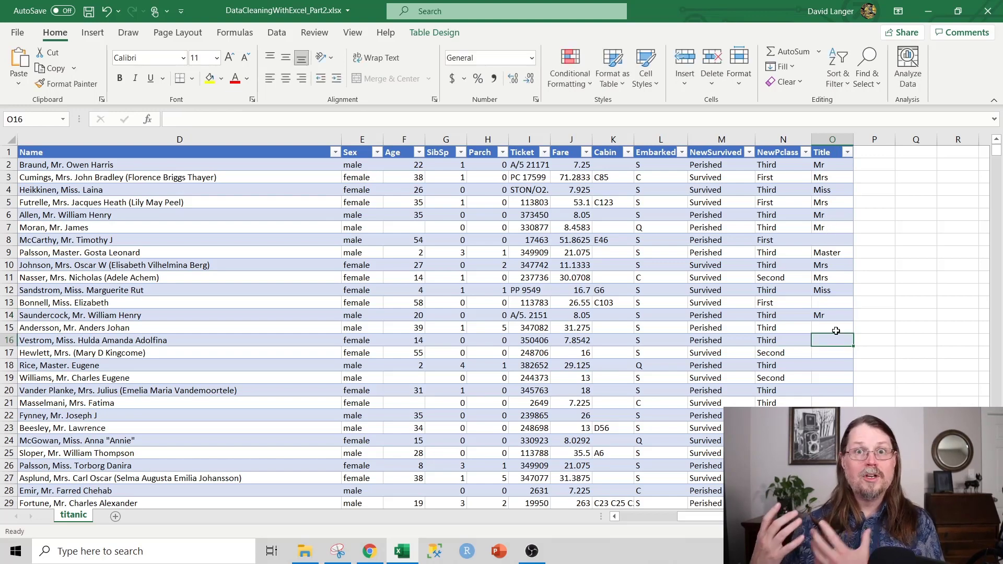
left_click(277, 33)
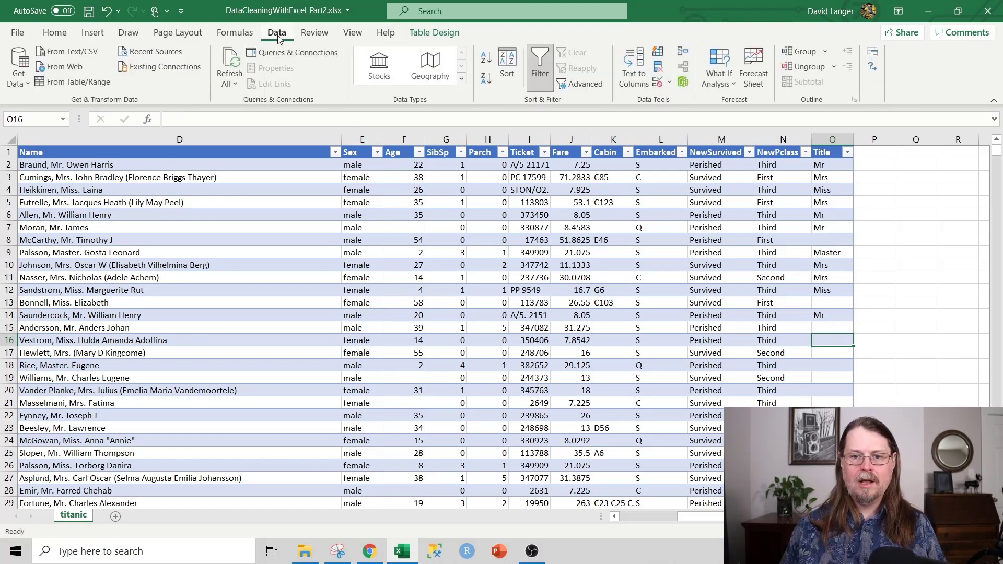
left_click(659, 53)
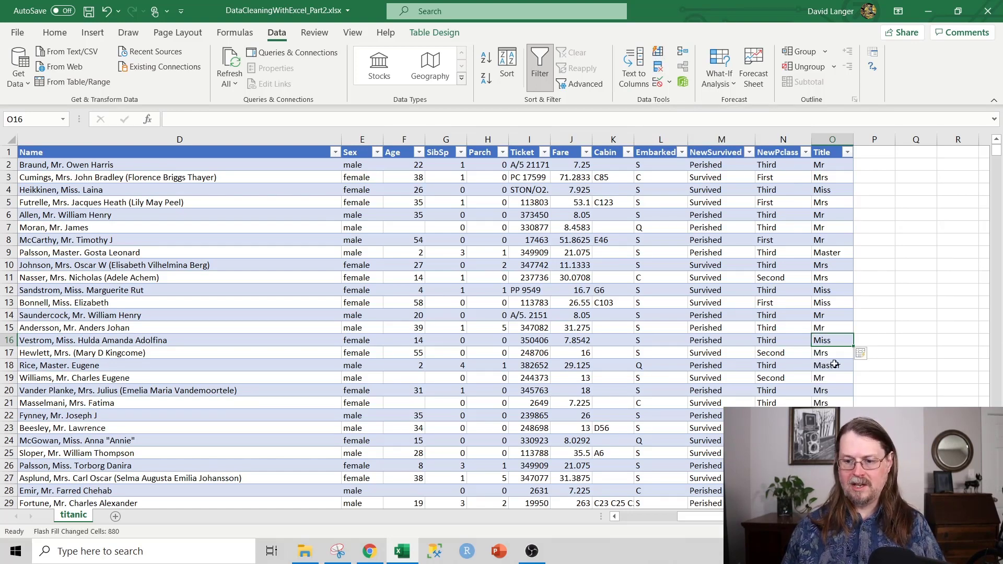
scroll(839, 377, "down", 13)
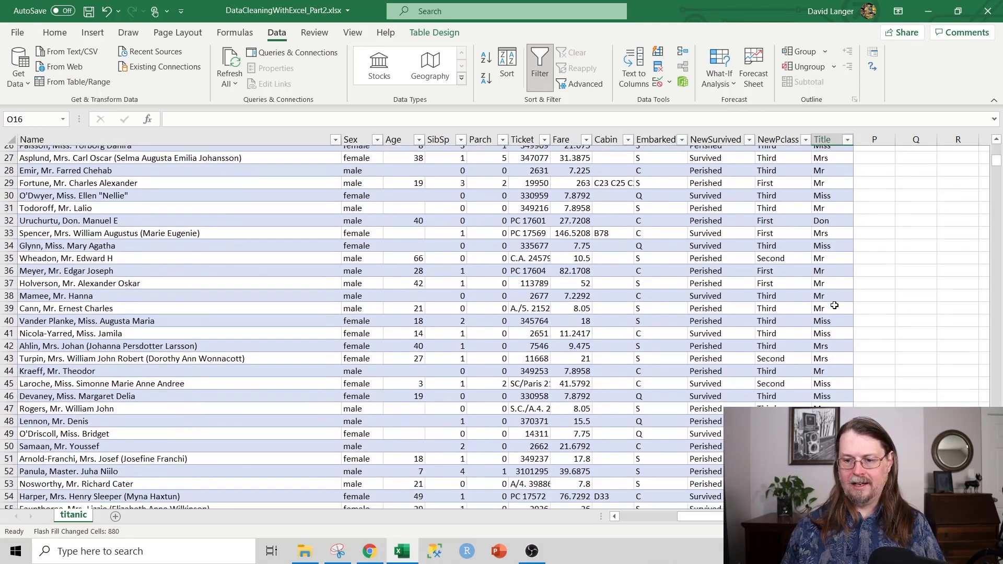
scroll(835, 305, "down", 12)
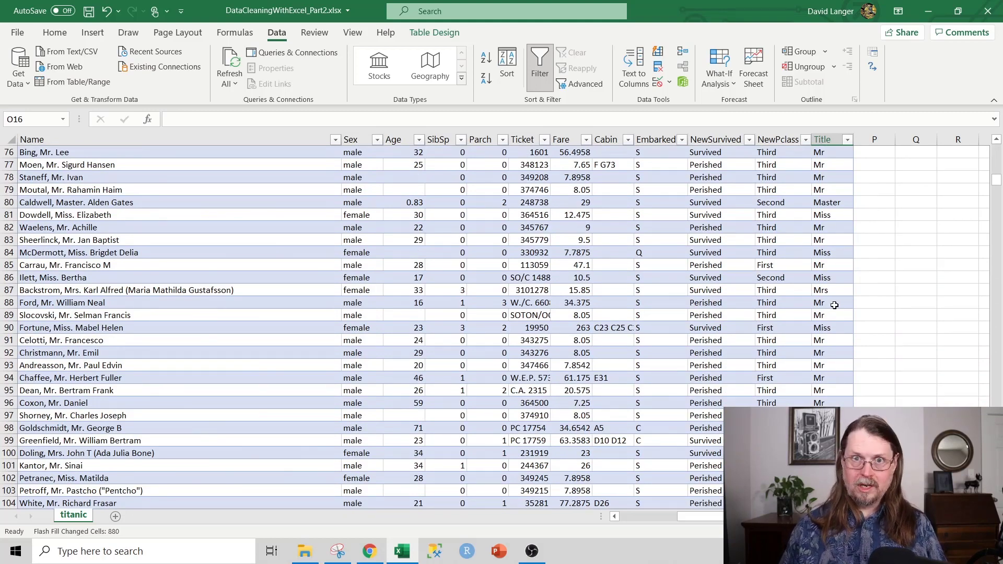
scroll(835, 305, "up", 14)
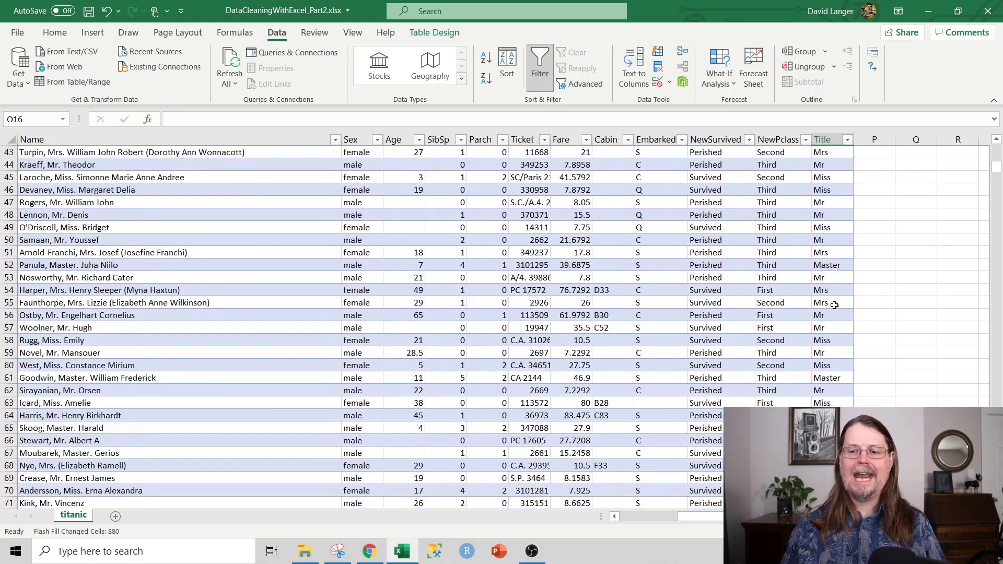
Step: Examine the distinct values in the Title column's filter list for incorrectly extracted titles
scroll(834, 304, "up", 11)
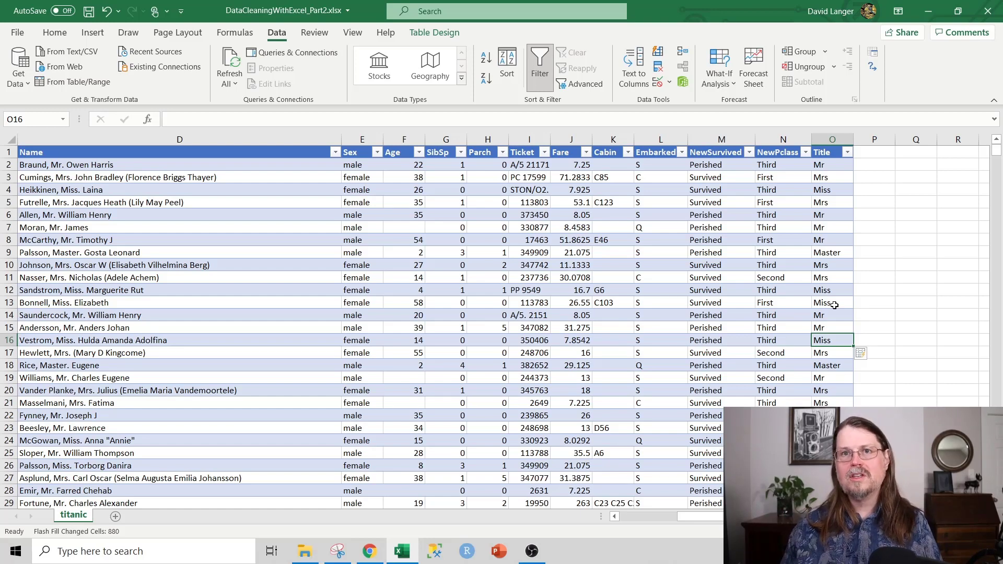
left_click(847, 153)
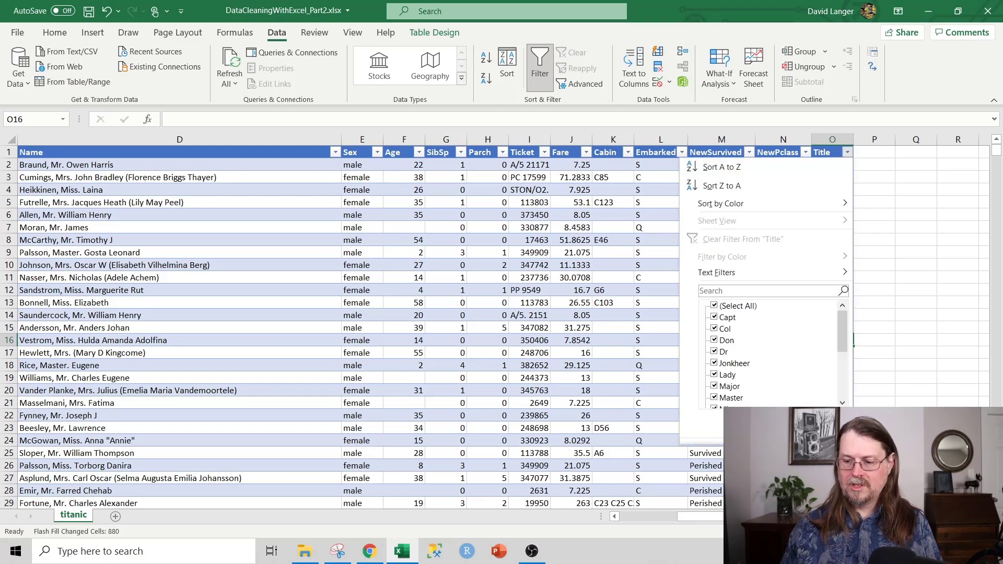
scroll(494, 353, "right", 3)
left_click(482, 152)
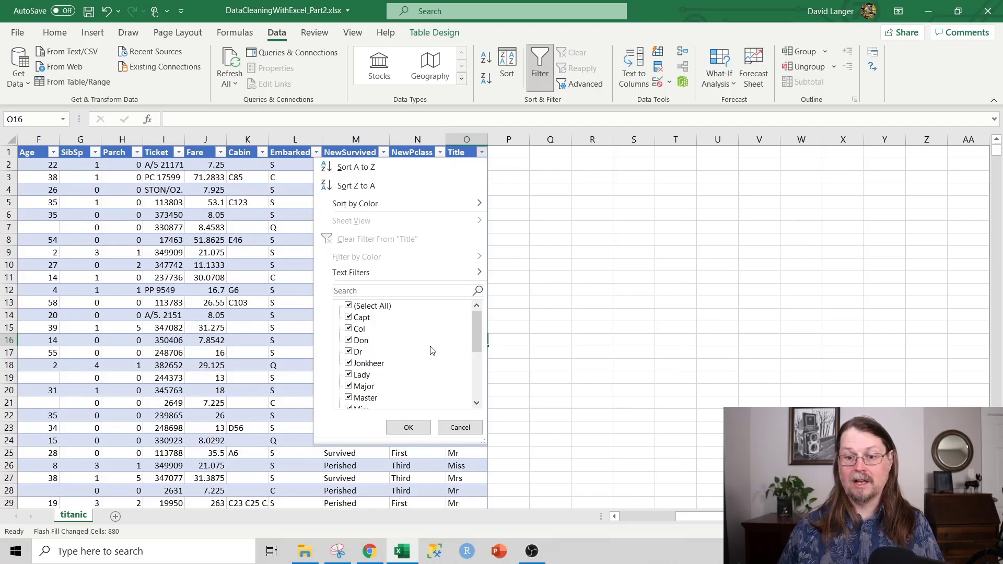
left_click(476, 329)
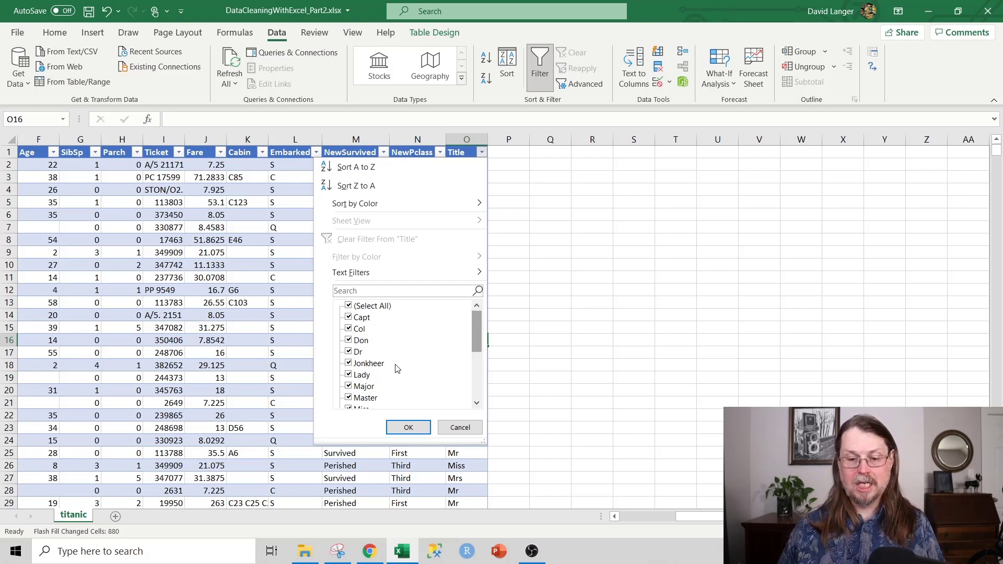
left_click_drag(477, 334, 477, 360)
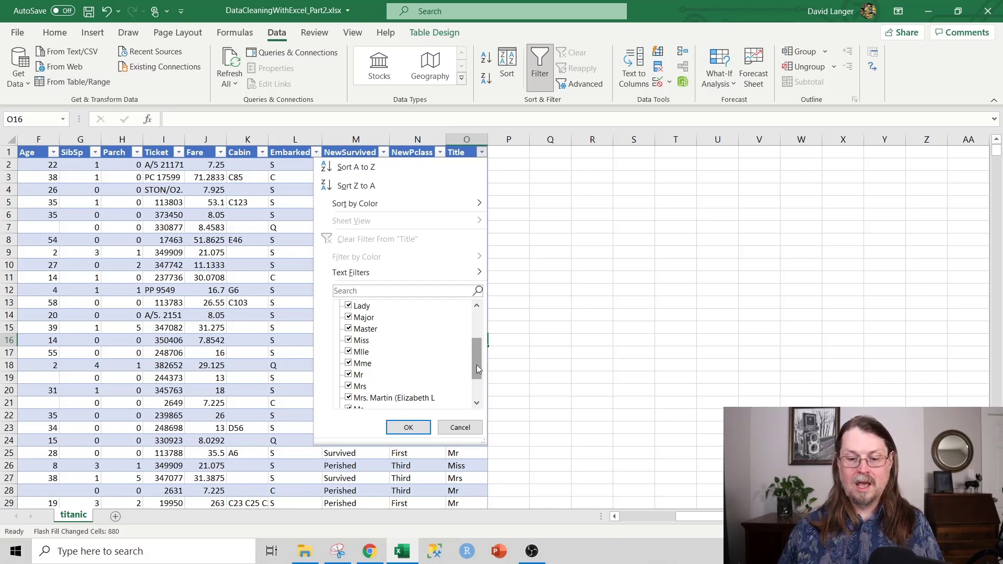
left_click_drag(476, 364, 477, 386)
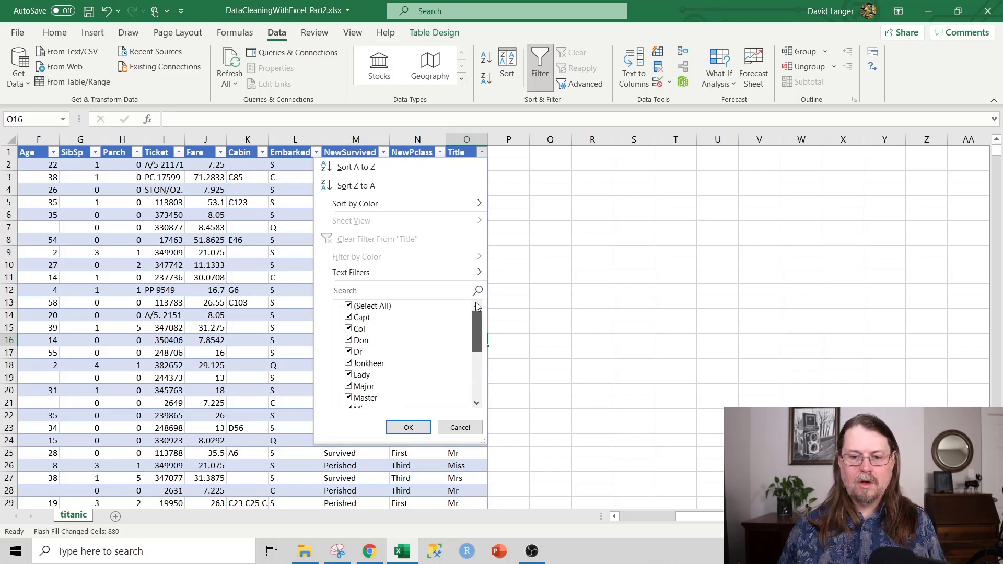
left_click_drag(481, 369, 480, 314)
Step: Filter the Title column to show only the malformed entry that contains Mrs. followed by a name
left_click(355, 310)
scroll(413, 344, "down", 6)
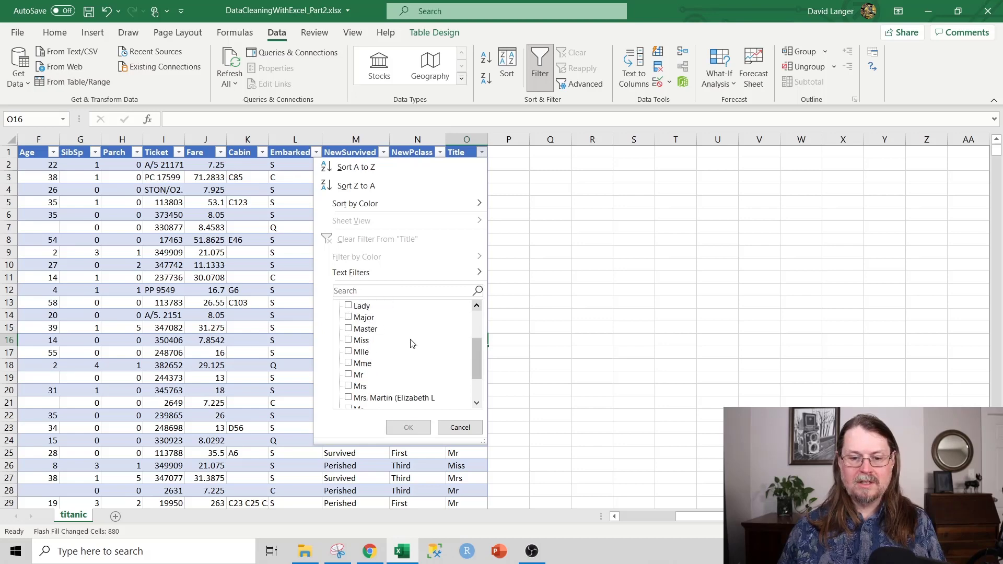
left_click(349, 352)
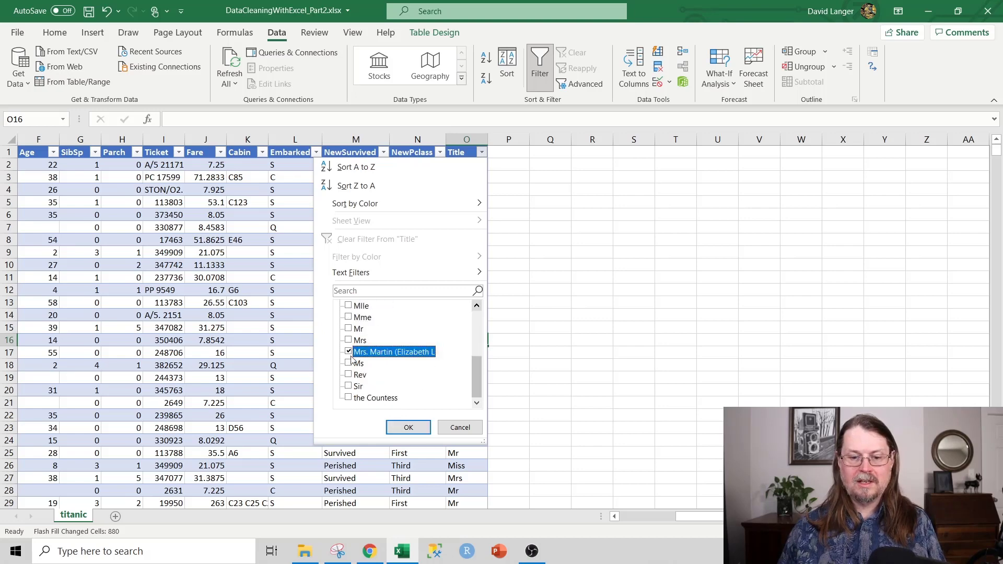
left_click(409, 427)
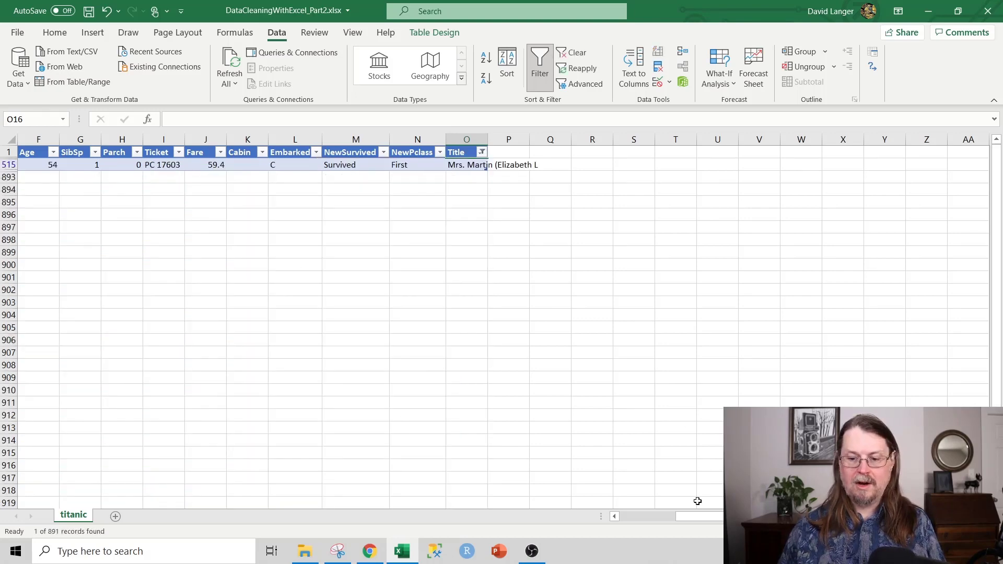
Step: Correct the malformed title in cell O515 to Mrs and reselect all values in the Title filter
left_click_drag(696, 519, 680, 519)
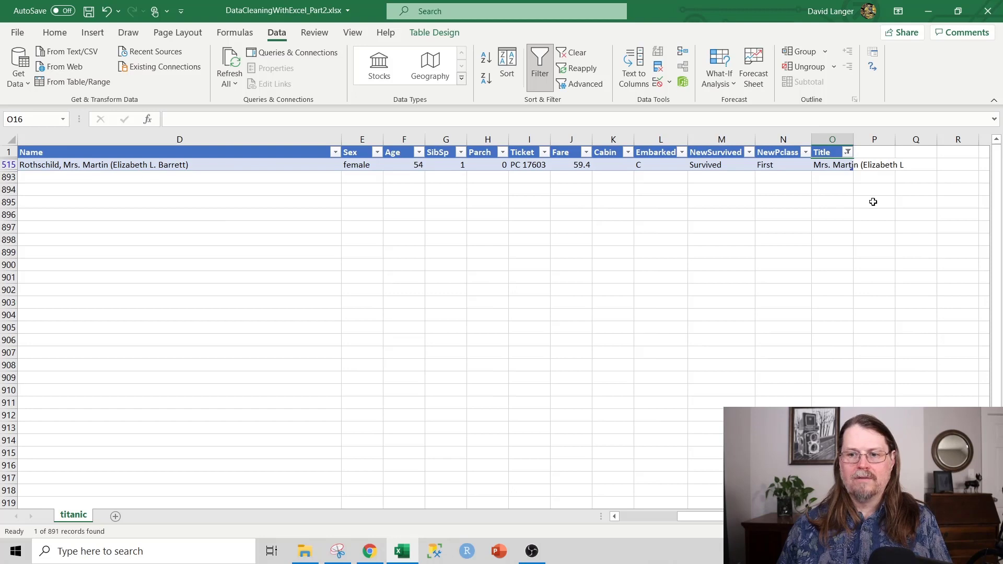
left_click(828, 166)
type("Mrs")
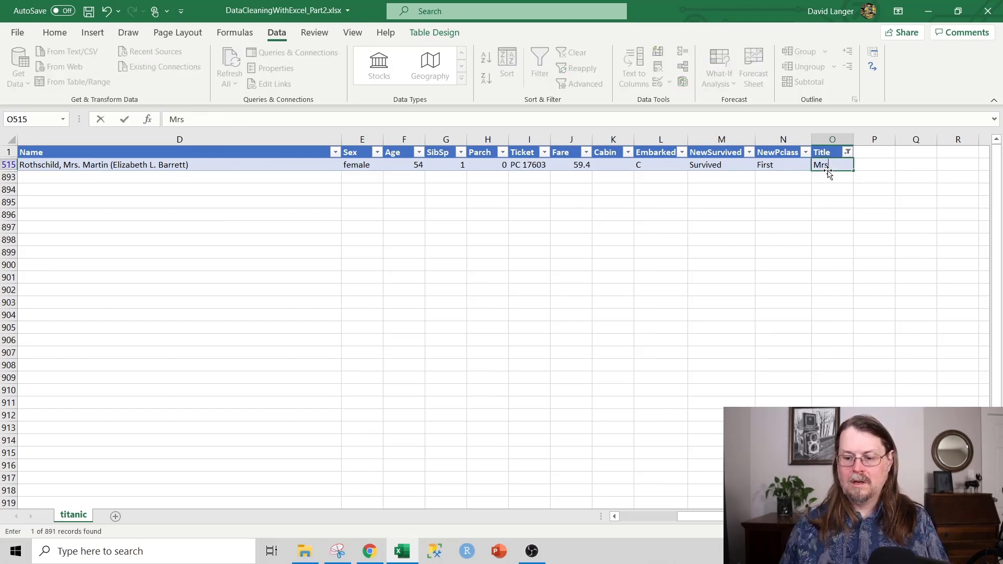
key("Return")
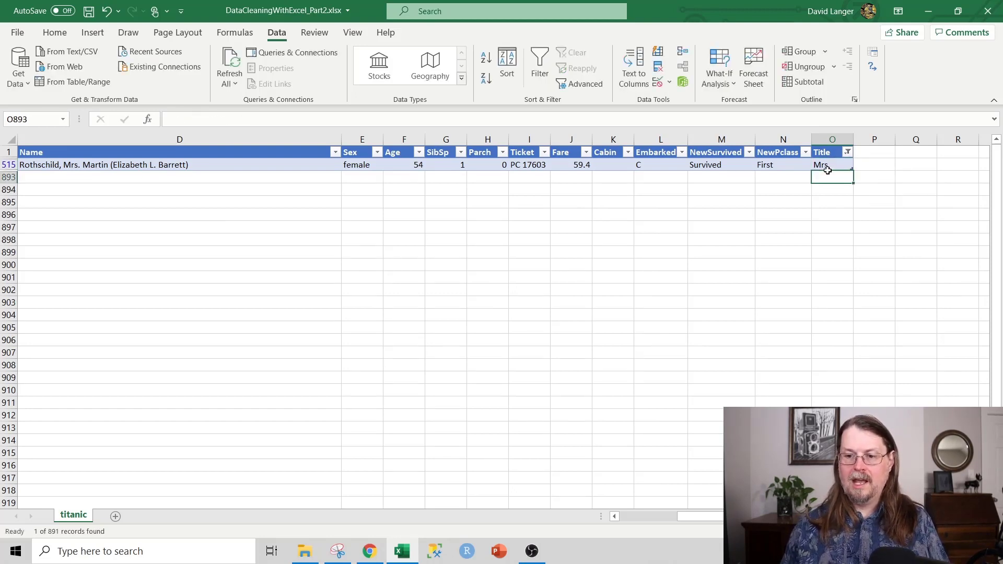
left_click(847, 152)
left_click(731, 305)
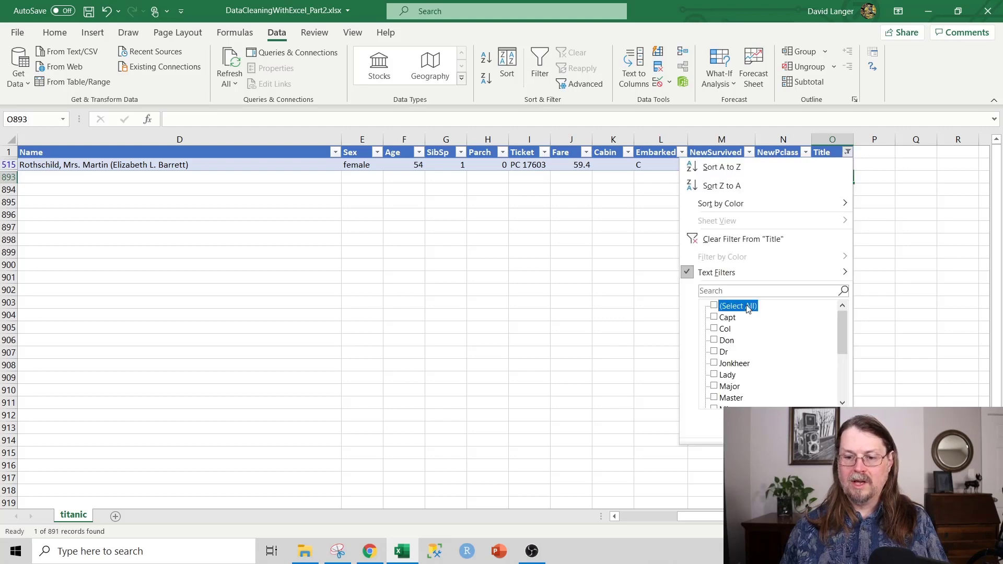
left_click(773, 429)
Step: Recheck the Title column's list of filter values after the correction and close it without filtering
left_click(847, 152)
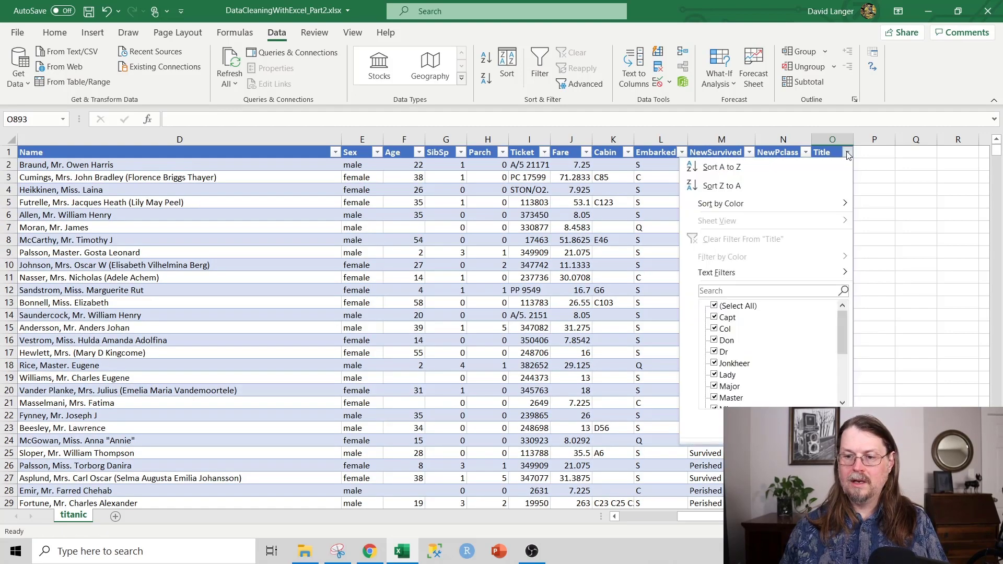
scroll(502, 157, "right", 3)
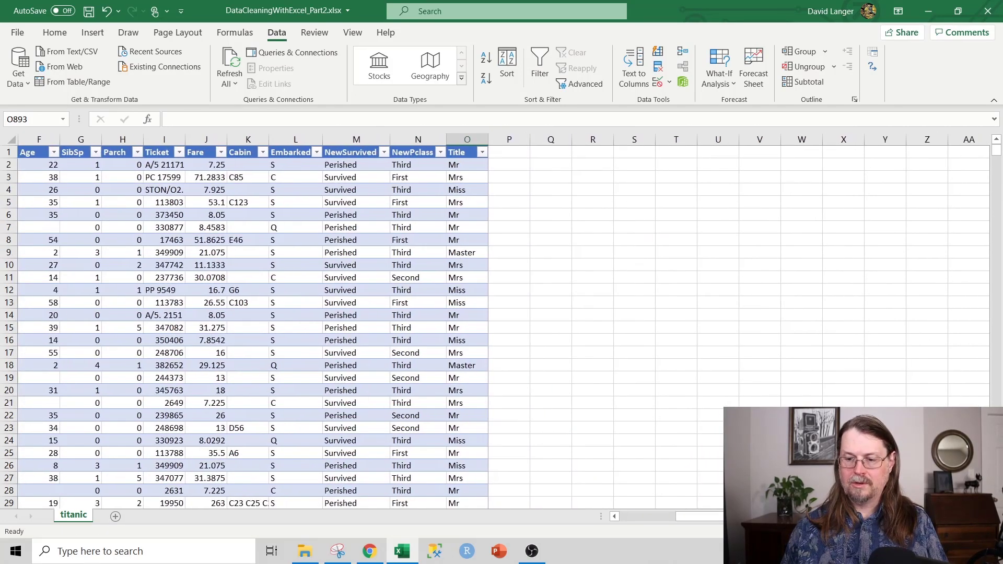
left_click(481, 152)
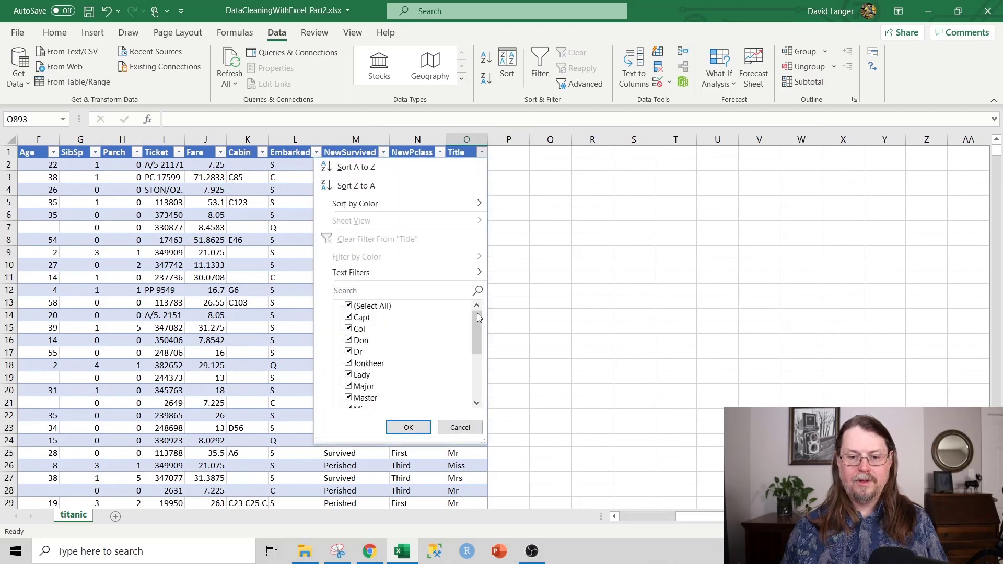
mouse_move(473, 312)
left_mouse_down()
mouse_move(476, 371)
mouse_move(490, 304)
left_mouse_up()
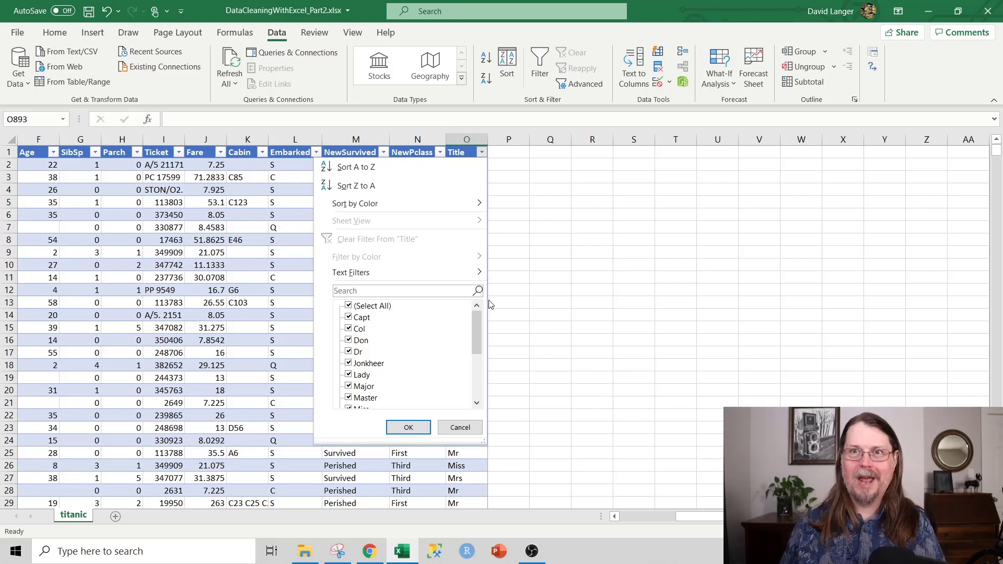
left_click(460, 430)
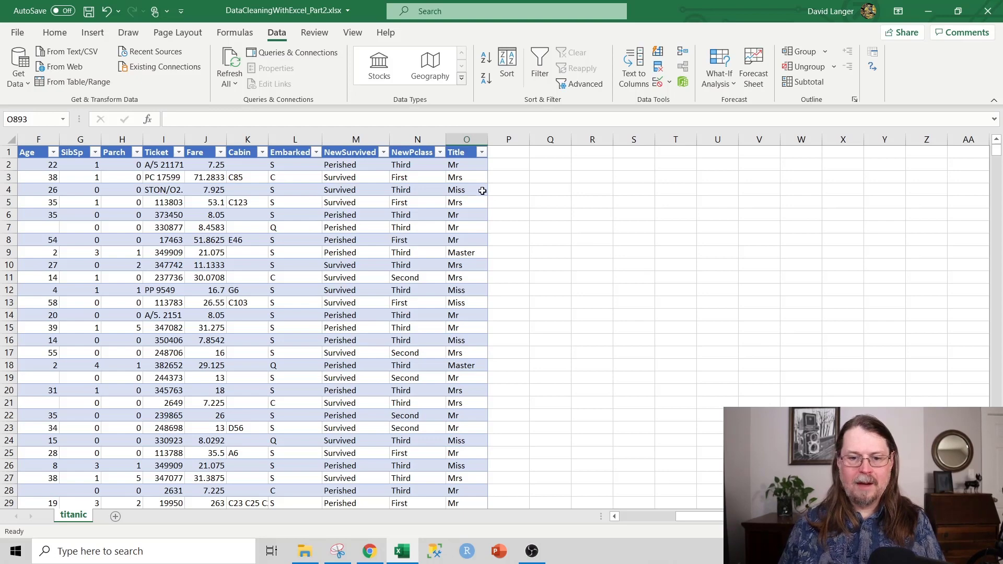
Step: Create a PivotTable from the titanic table on the existing worksheet at cell Q2
left_click(480, 190)
left_click(93, 32)
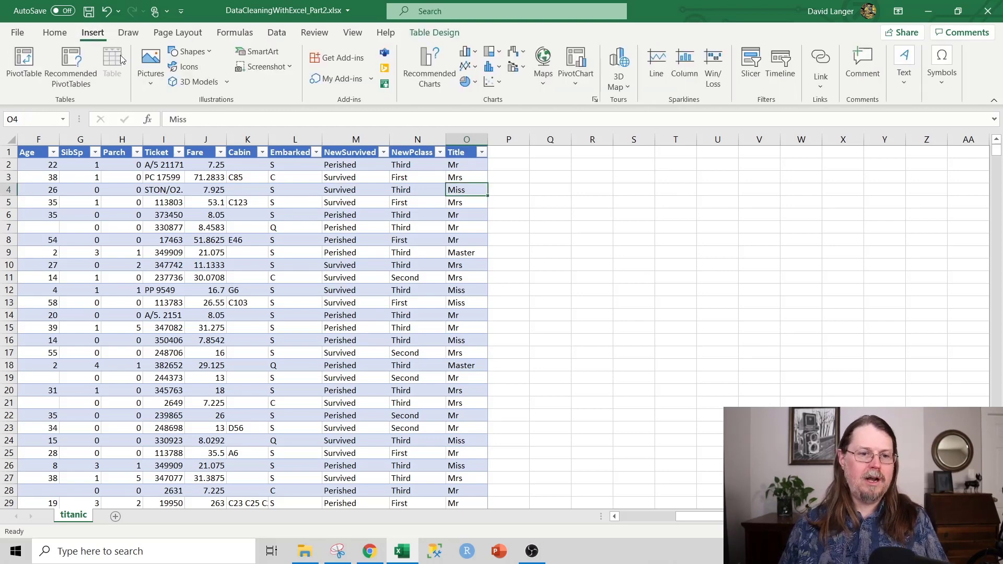
left_click(23, 62)
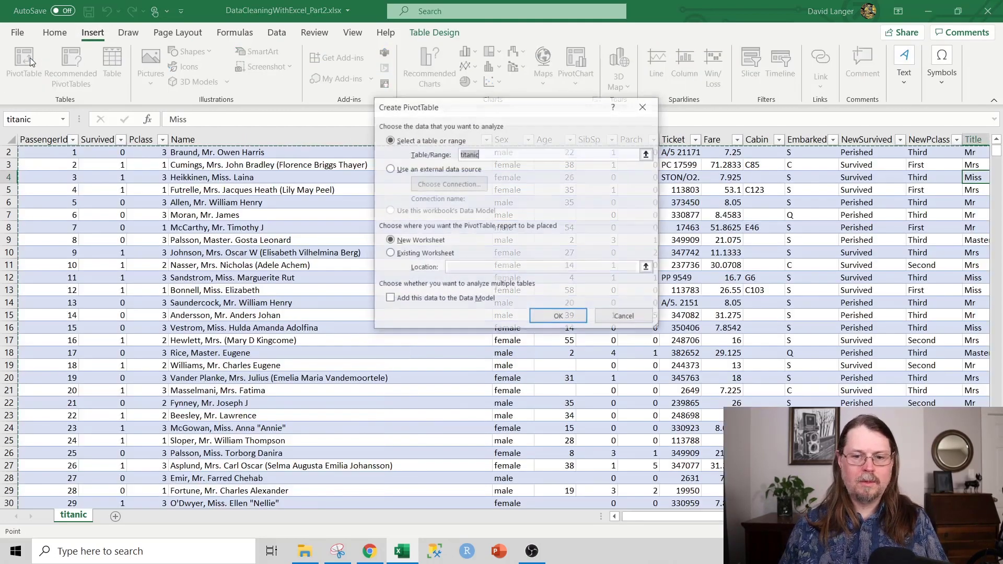
left_click(398, 254)
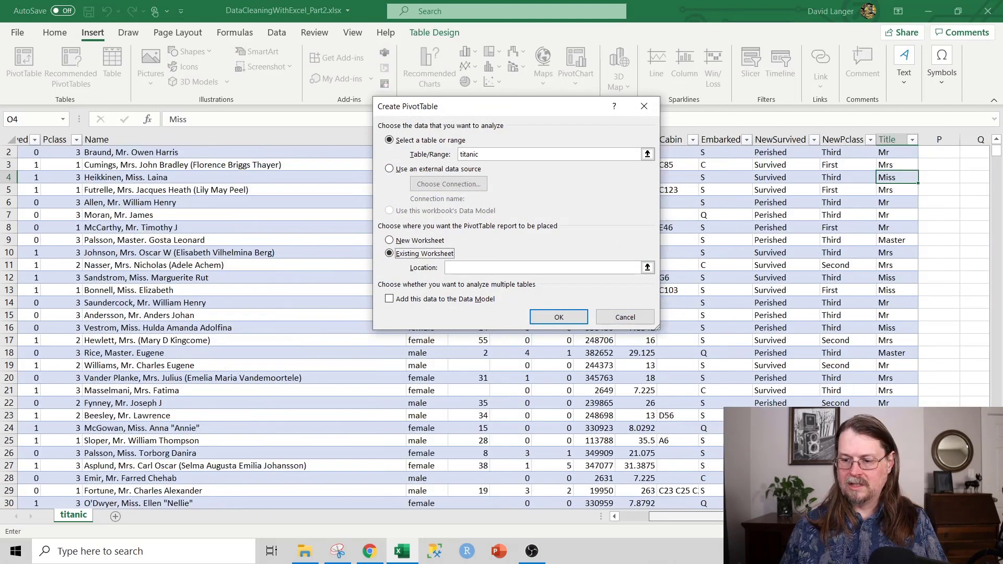
scroll(985, 249, "right", 3)
scroll(997, 156, "up", 1)
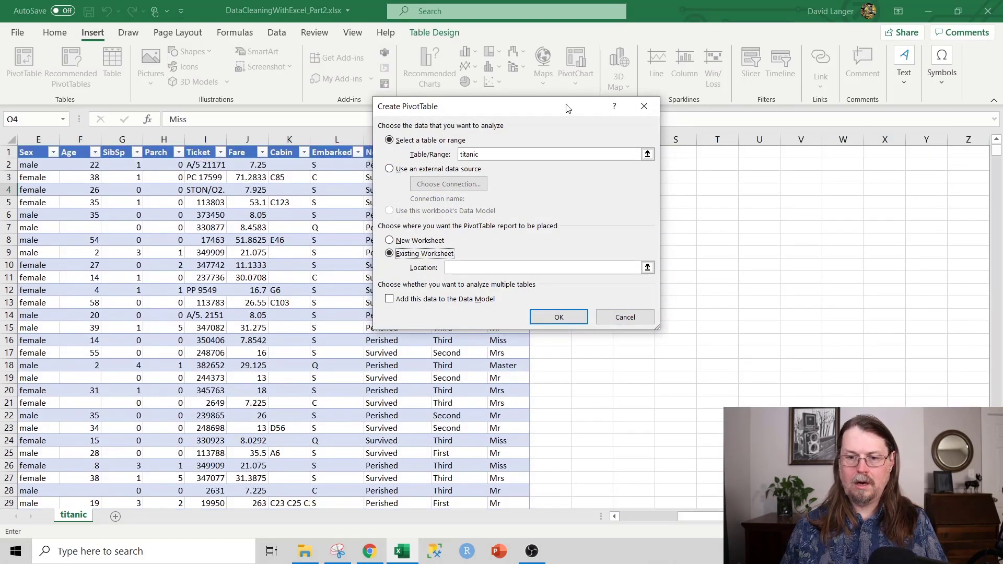
left_click_drag(546, 110, 302, 109)
left_click(596, 165)
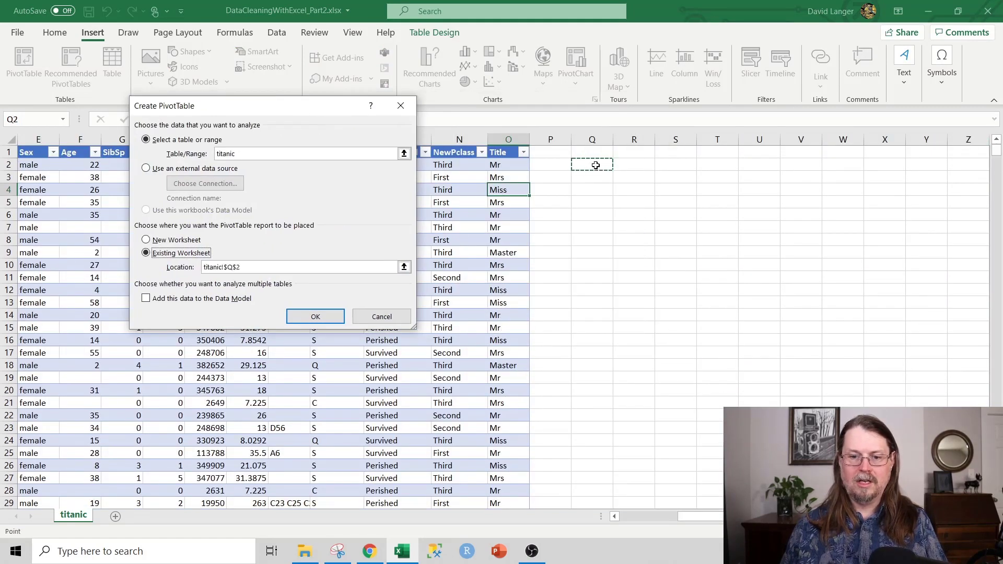
left_click(308, 316)
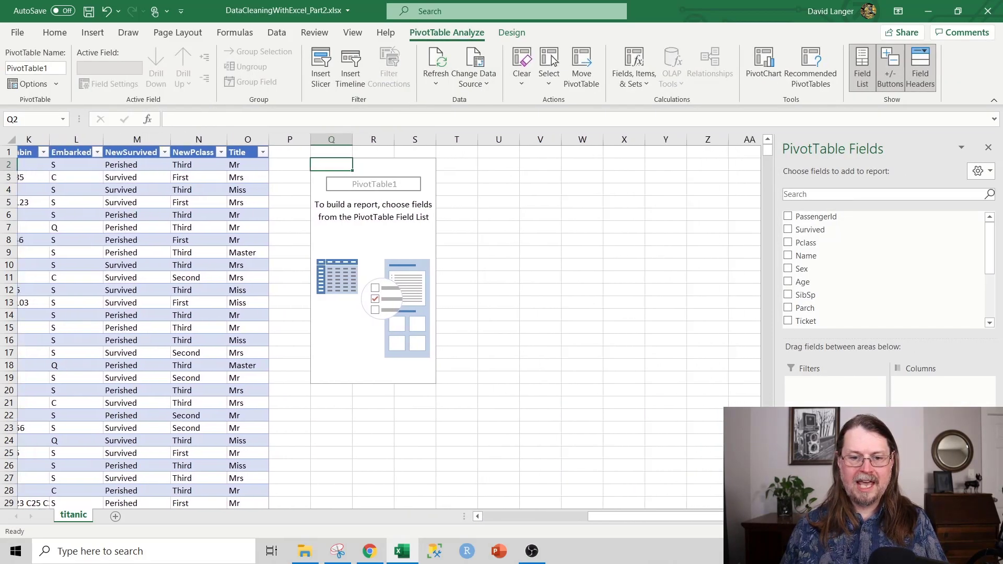
Step: Lay out the PivotTable with Title as rows, NewSurvived as columns and the count of NewSurvived as values
scroll(878, 278, "down", 3)
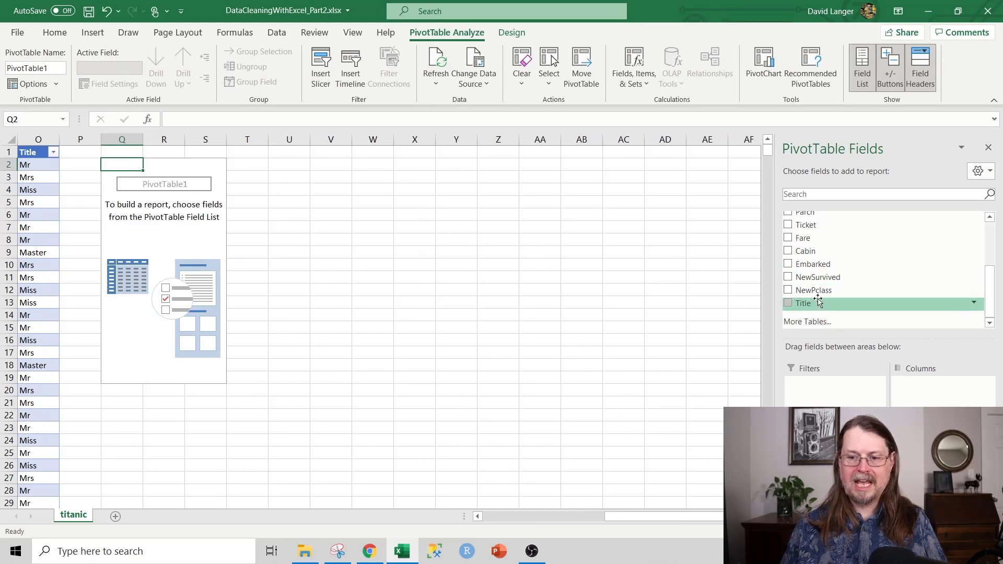
left_click_drag(830, 305, 836, 460)
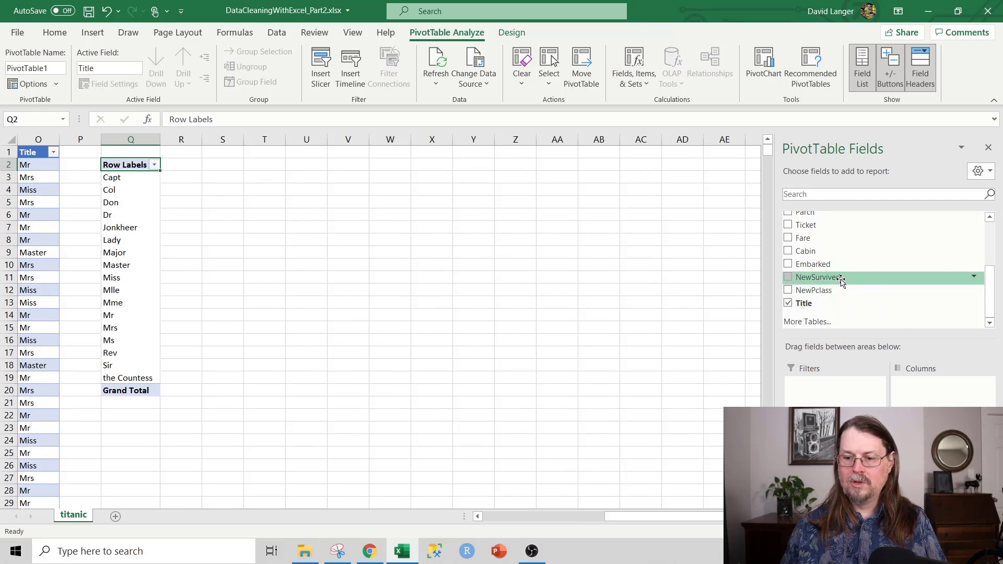
left_click_drag(842, 281, 923, 399)
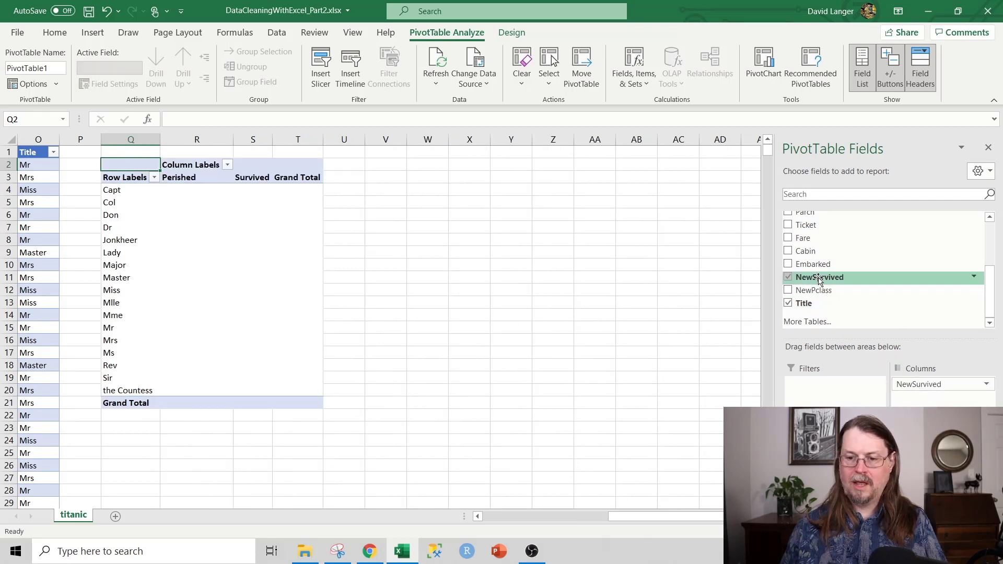
left_click_drag(820, 280, 935, 460)
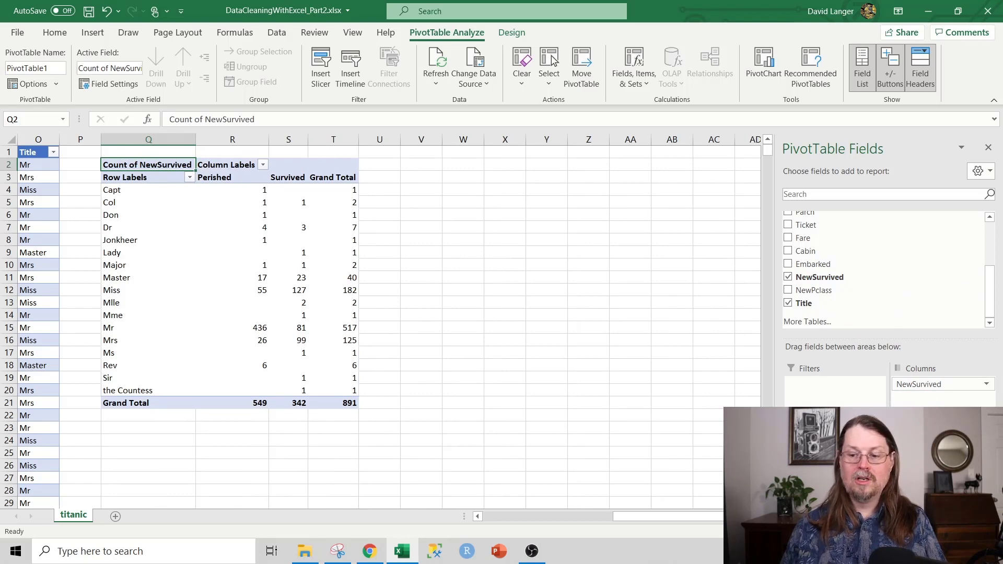
Step: Show the PivotTable's Count of NewSurvived values as % of Row Total
left_click(942, 453)
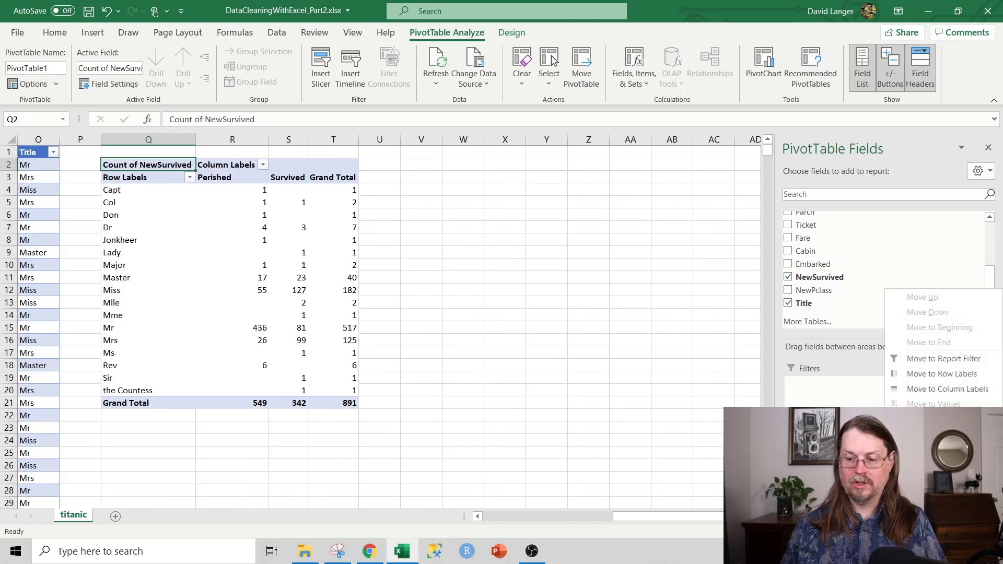
left_click(935, 439)
left_click(261, 176)
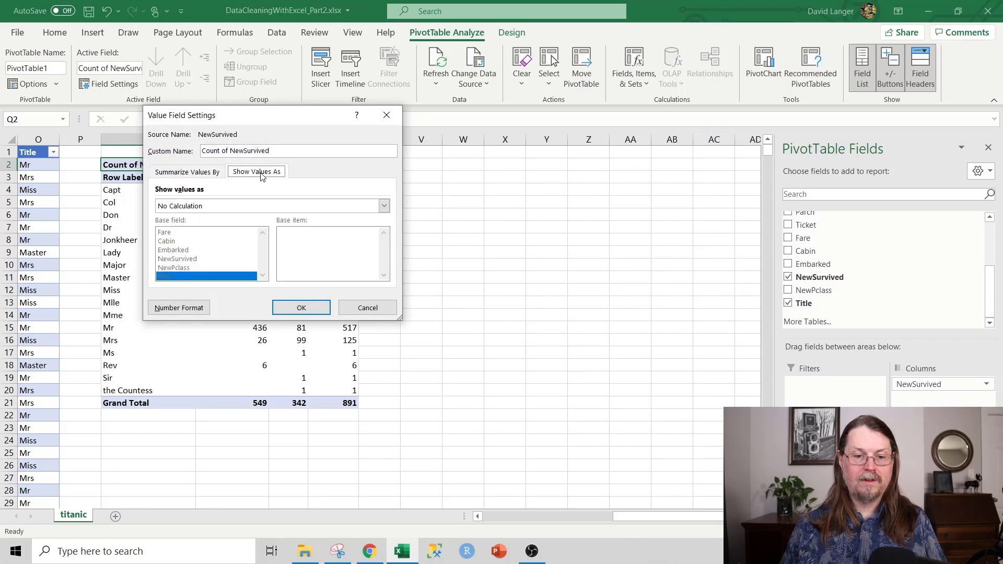
left_click(285, 207)
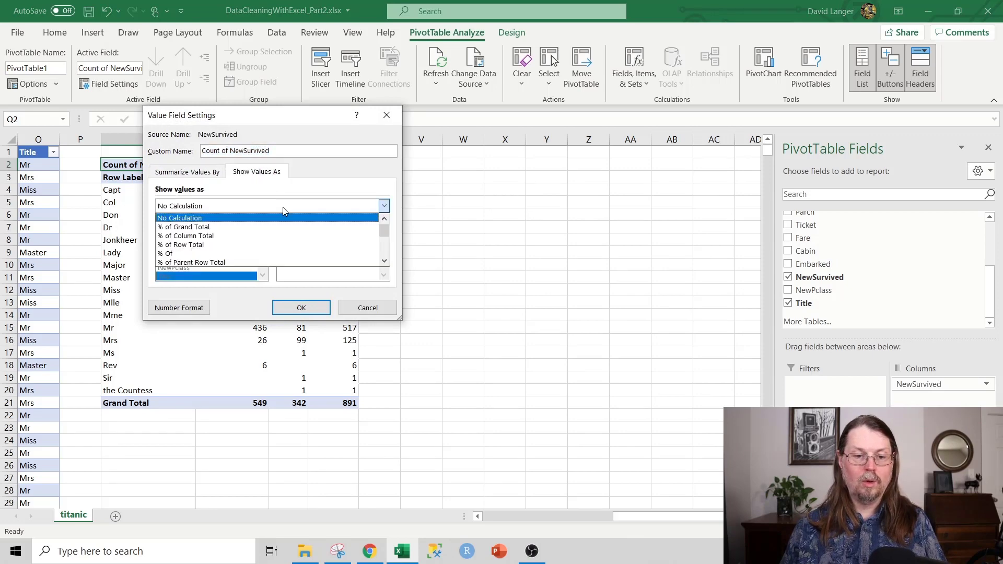
left_click(203, 245)
left_click(302, 308)
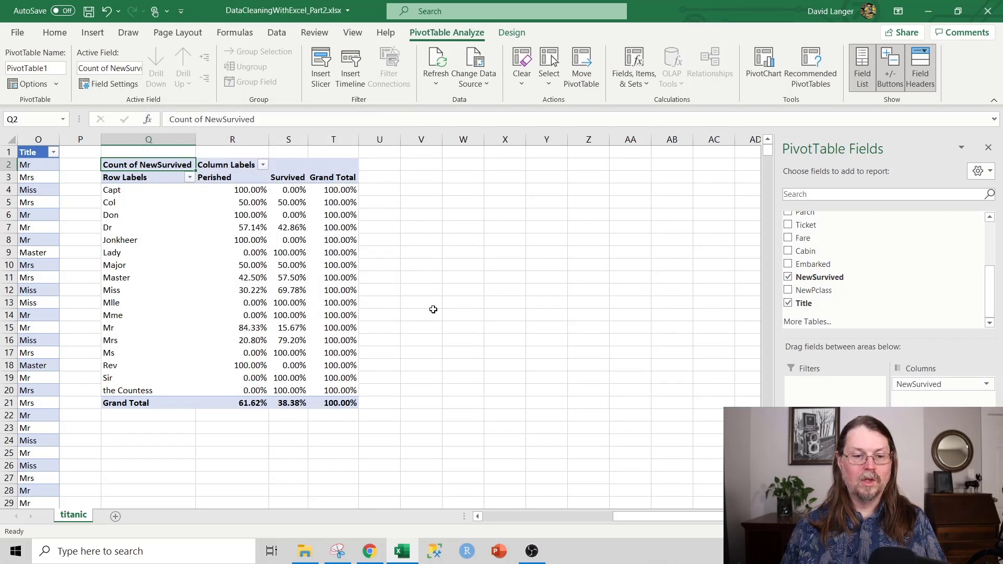
left_click(251, 241)
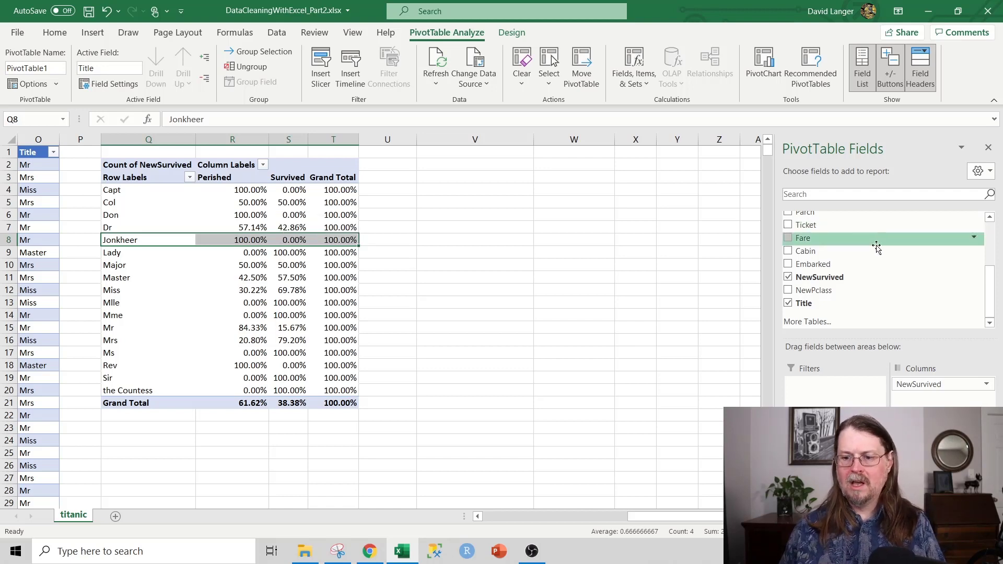
Step: Add NewPclass to the PivotTable rows, nest it beneath Title, and review the survival rates by title and class
left_click_drag(848, 293, 836, 473)
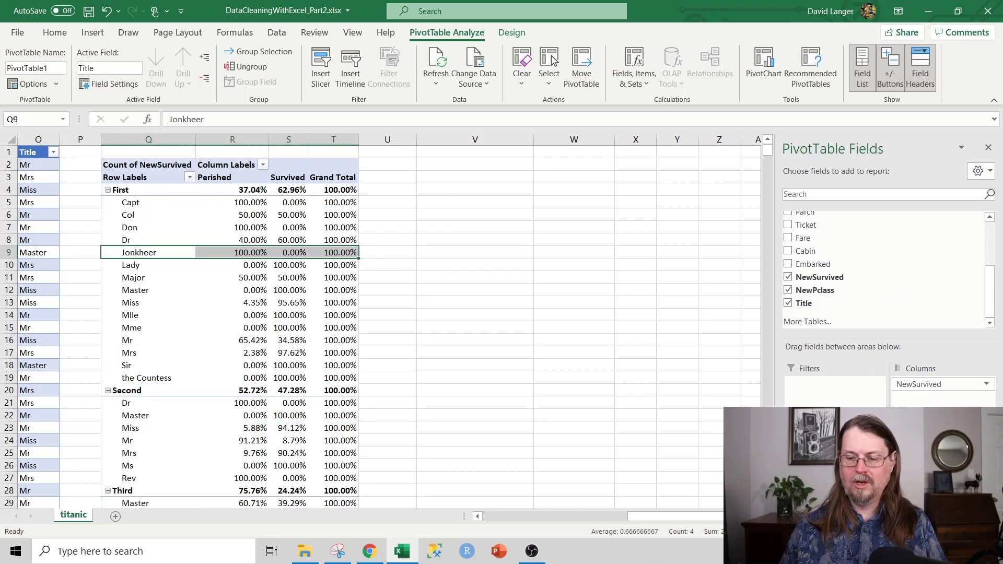
left_click_drag(834, 457, 835, 475)
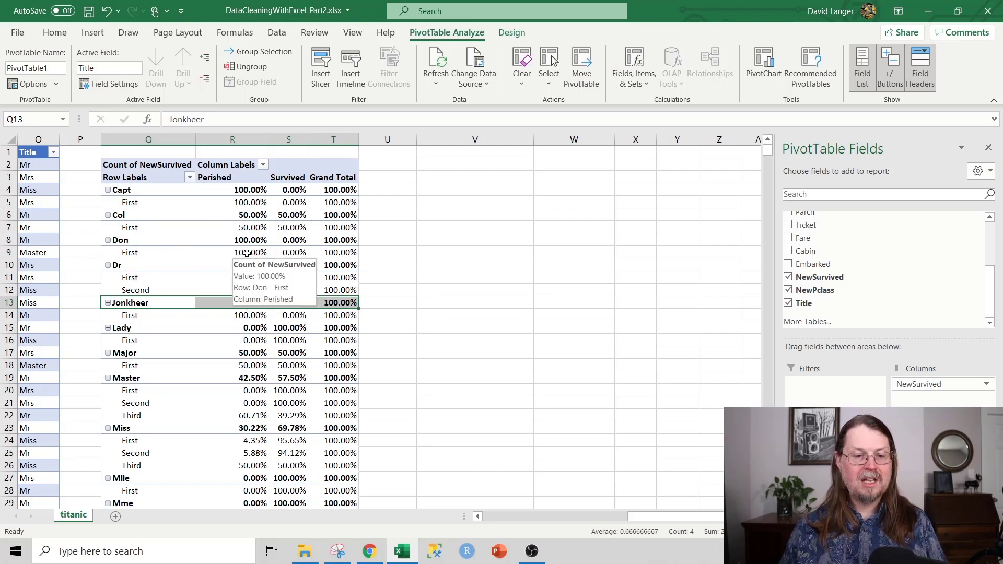
scroll(447, 246, "down", 3)
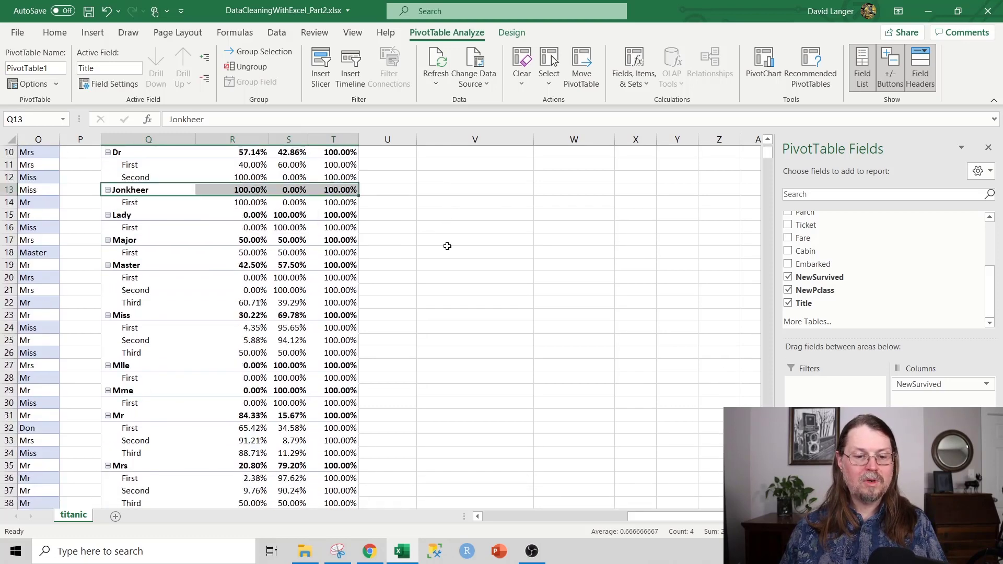
scroll(447, 246, "down", 1)
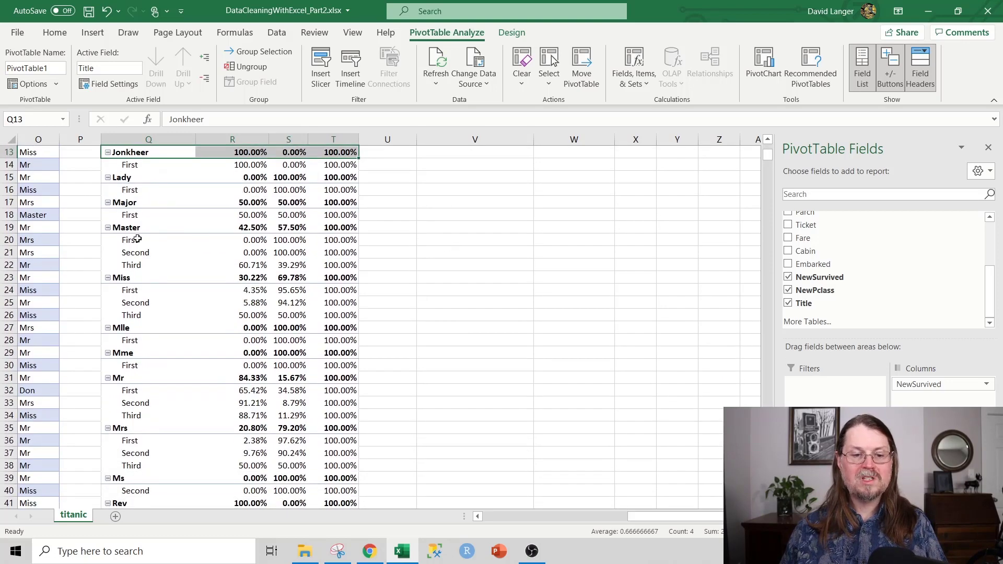